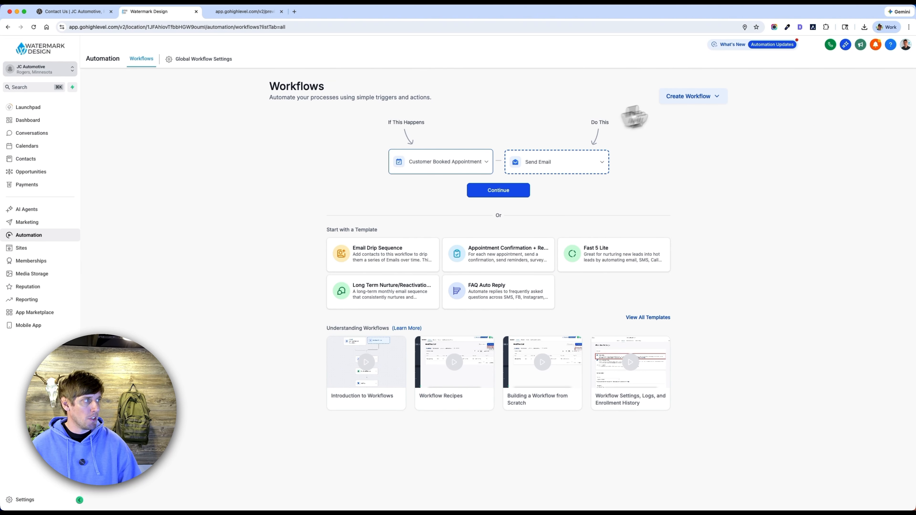
- Create a new blank workflow for the JC Automotive account
left_click(689, 101)
left_click(689, 114)
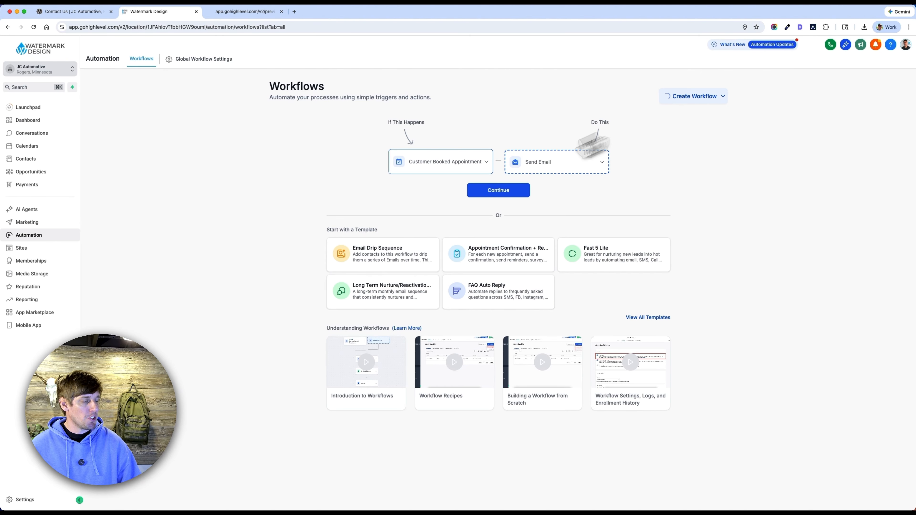
left_click(496, 336)
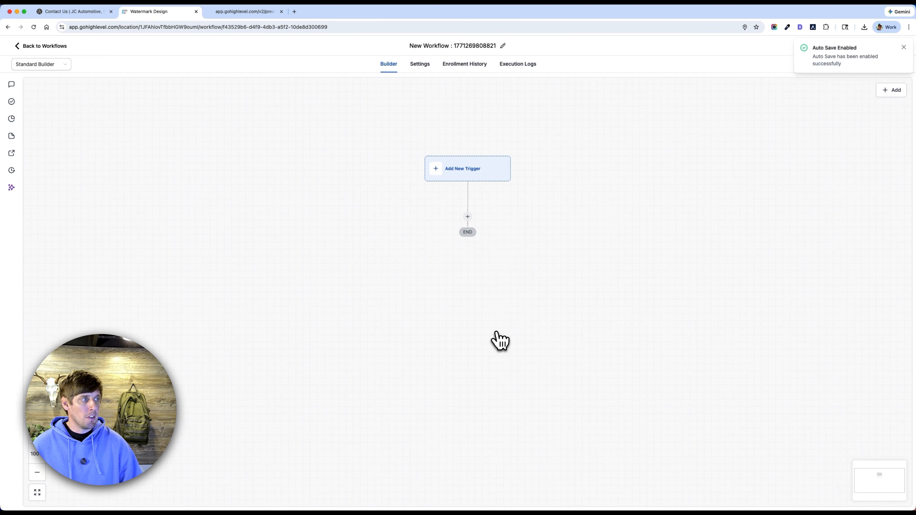
- Add a Form Submitted trigger to the workflow with a filter of type "Form is"
left_click(457, 167)
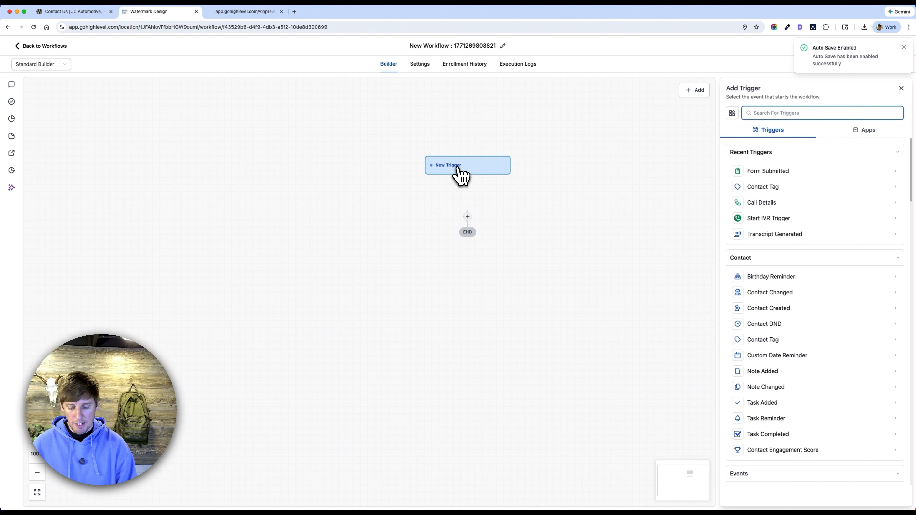
type("form")
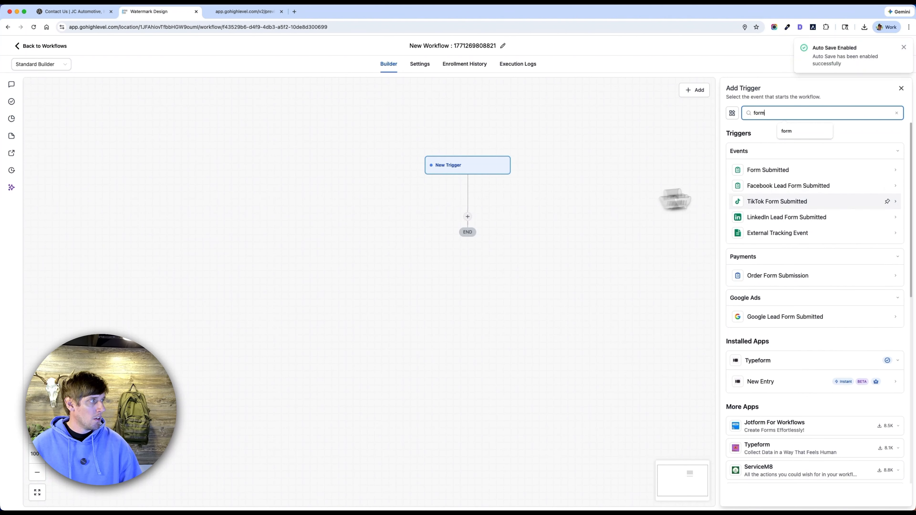
left_click(766, 174)
left_click(623, 193)
left_click(631, 200)
left_click(625, 250)
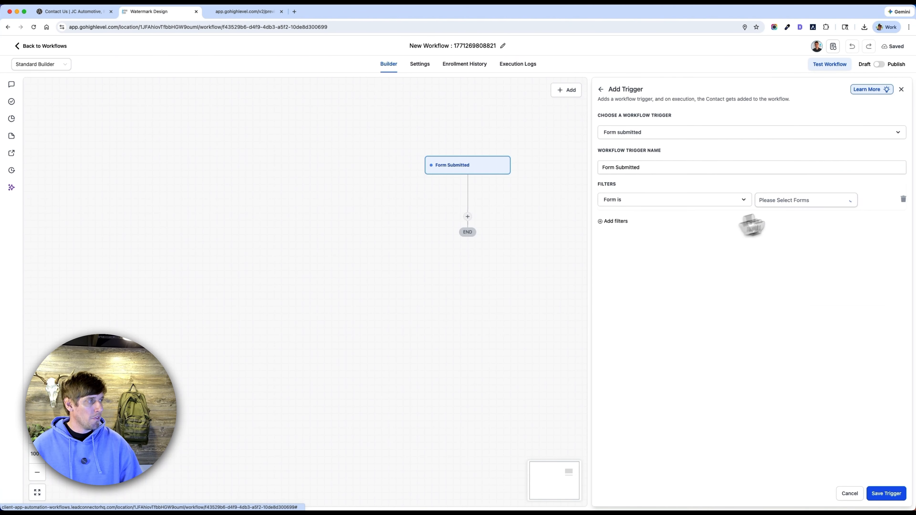
- Select the form for the trigger's "Form is" filter and save the trigger
left_click(802, 202)
left_click(800, 217)
left_click(847, 397)
left_click(897, 498)
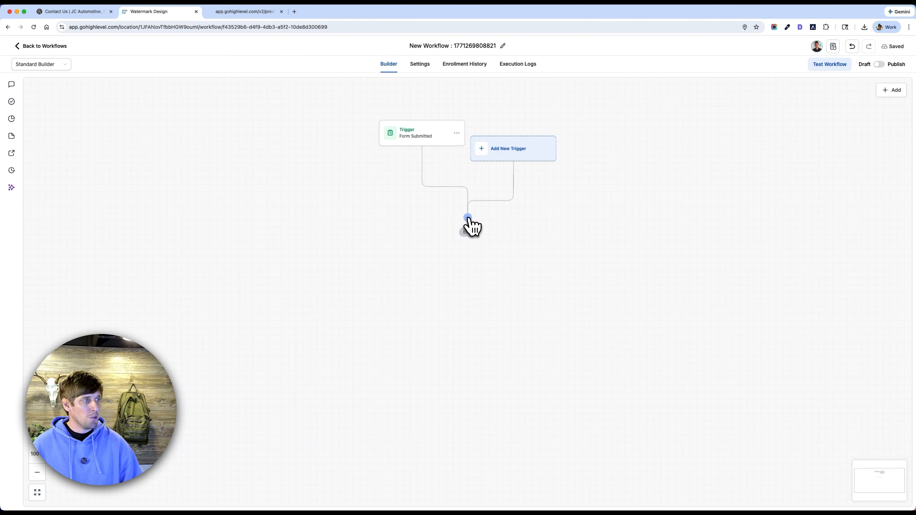
left_click(468, 218)
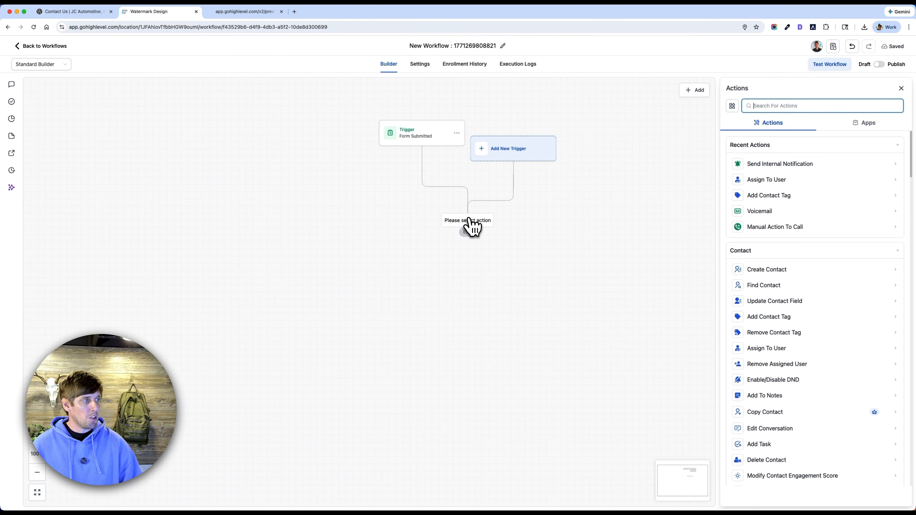
left_click(788, 181)
left_click(780, 172)
left_click(783, 317)
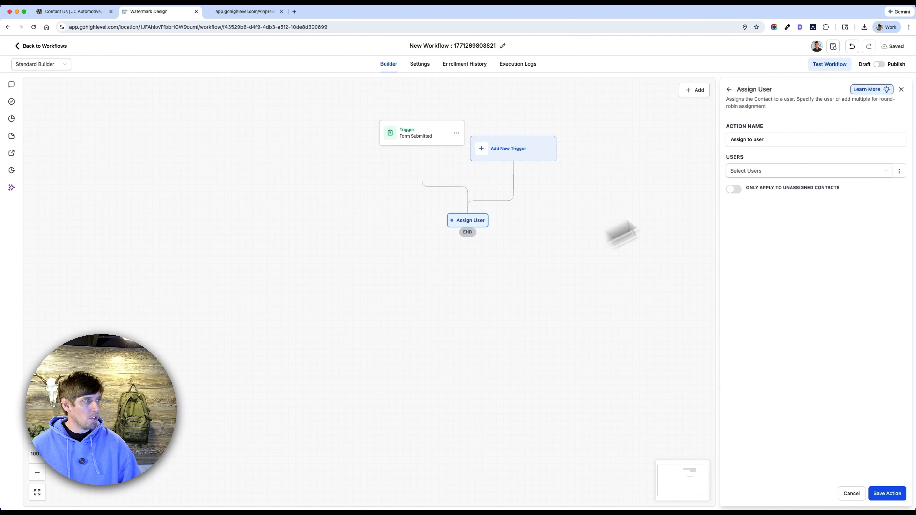
left_click(901, 89)
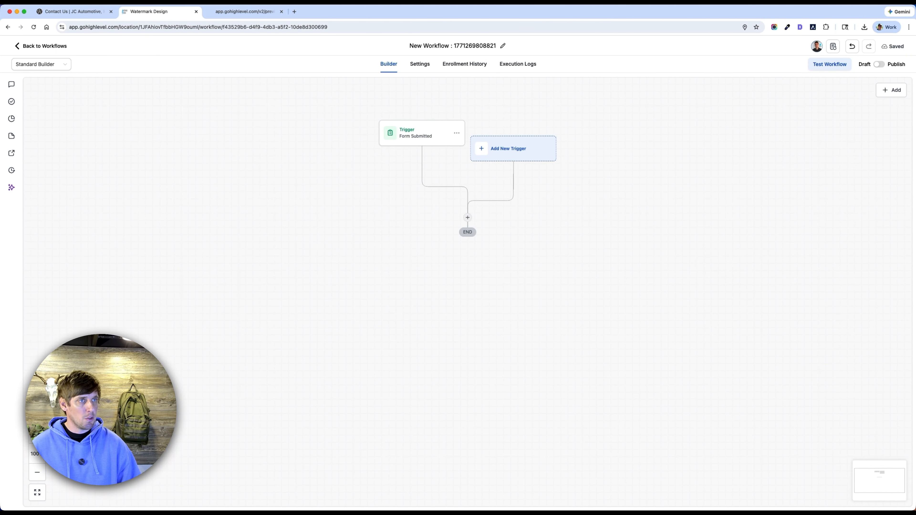
- Start a new staff user in the account settings and fill in their first name, last name, email and phone number
left_click(19, 48)
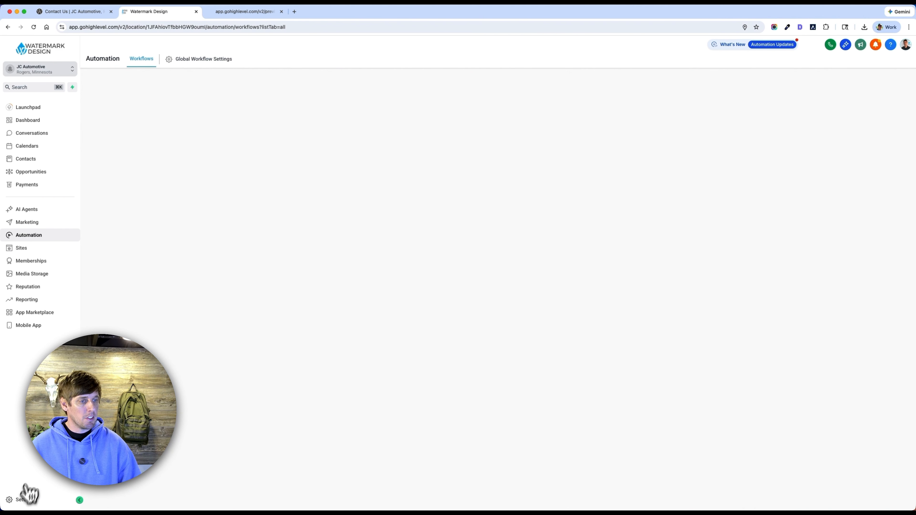
left_click(21, 500)
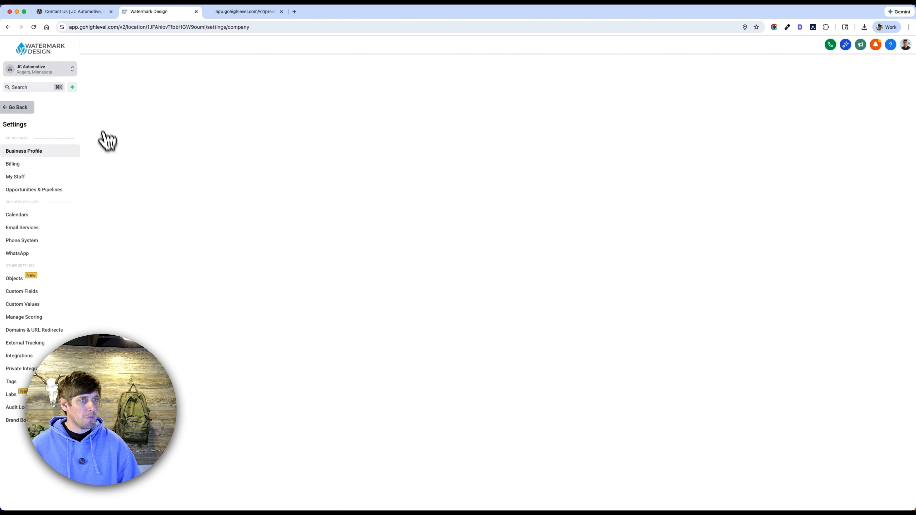
left_click(20, 178)
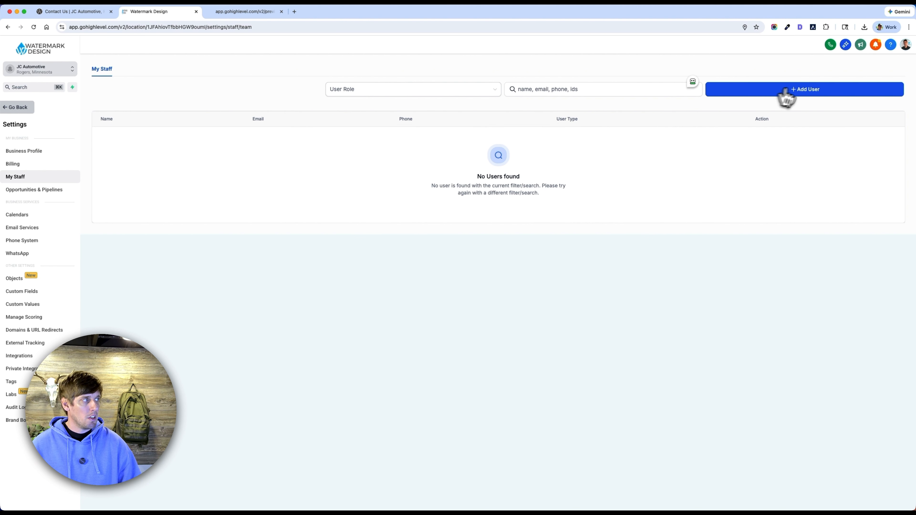
left_click(795, 90)
left_click(347, 230)
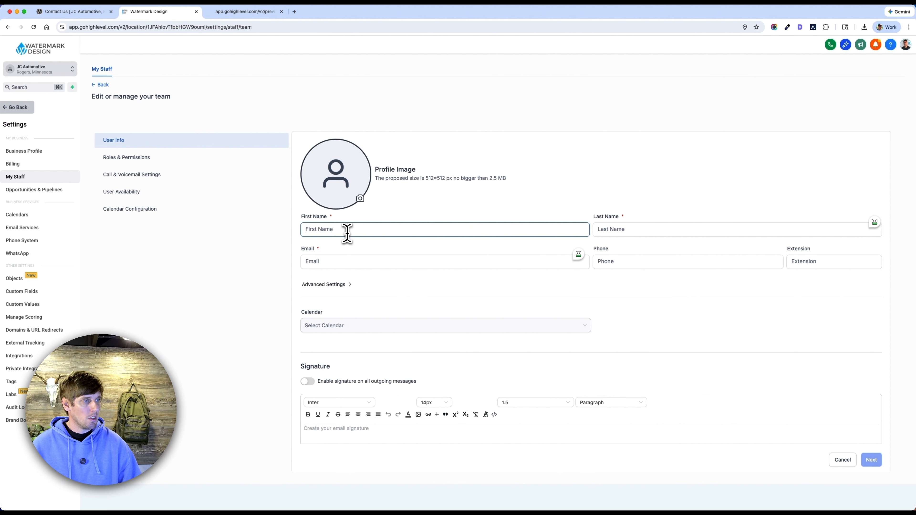
type("Mark")
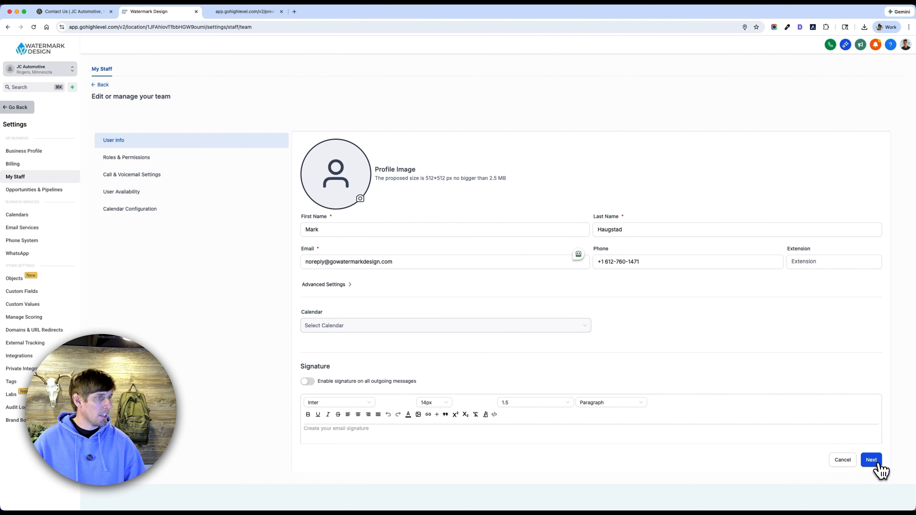
- Review the new staff user's roles and permissions, keep the Admin role and save the user
left_click(879, 465)
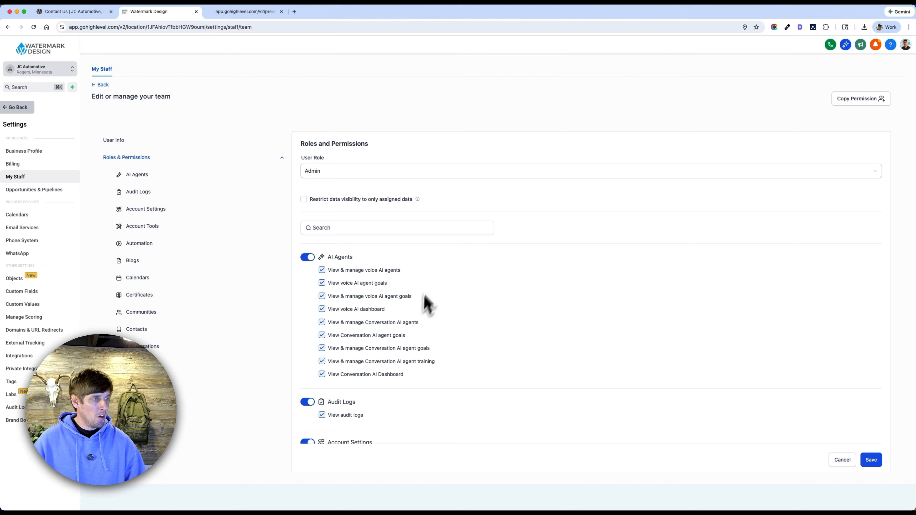
scroll(460, 260, "down", 10)
scroll(460, 259, "up", 10)
scroll(556, 167, "down", 20)
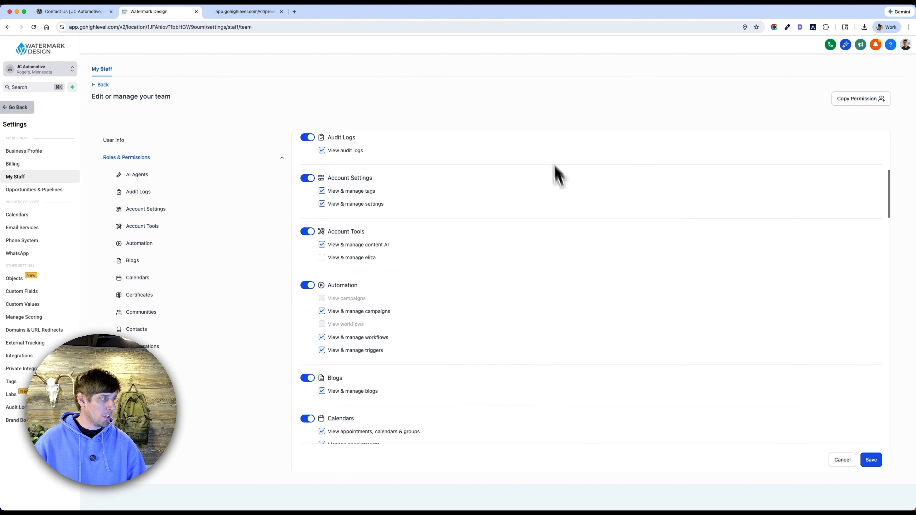
scroll(830, 440, "down", 6)
left_click(871, 460)
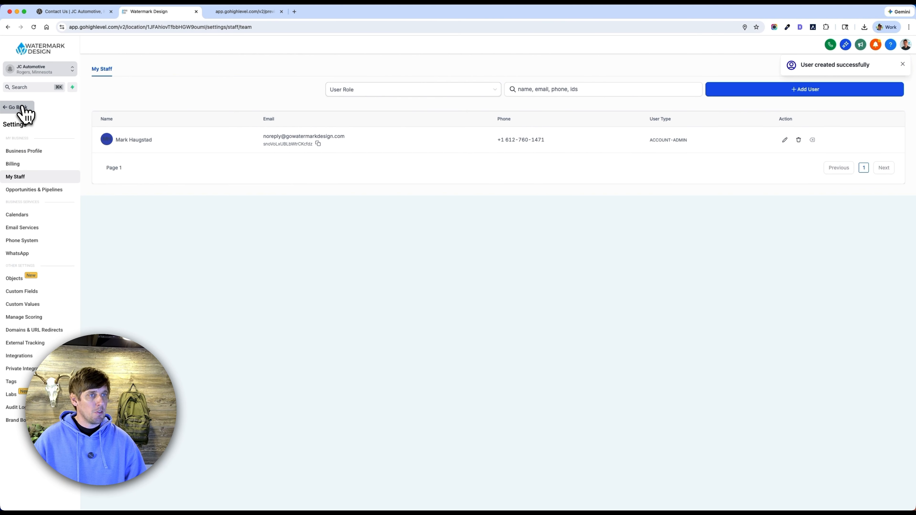
- Reopen the draft workflow from the automation list and rename it "Contact Form - Follow Up (7 days)"
left_click(23, 108)
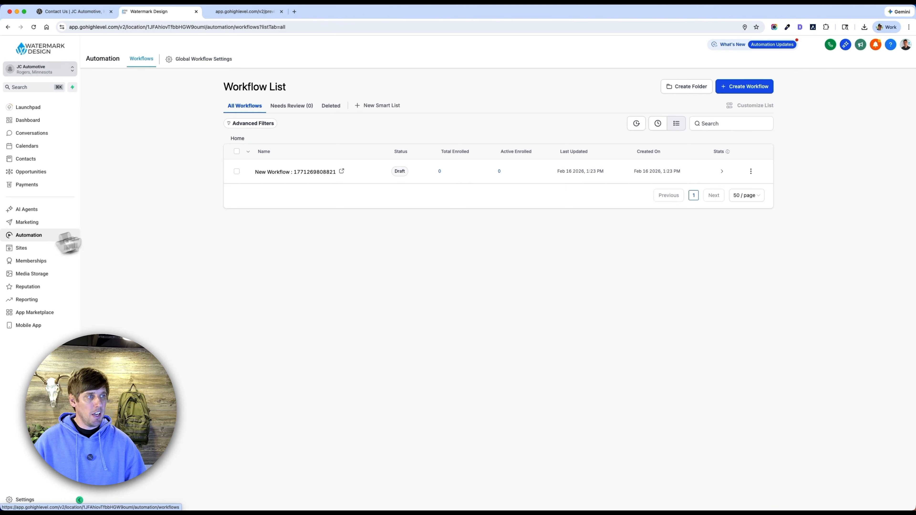
left_click(302, 177)
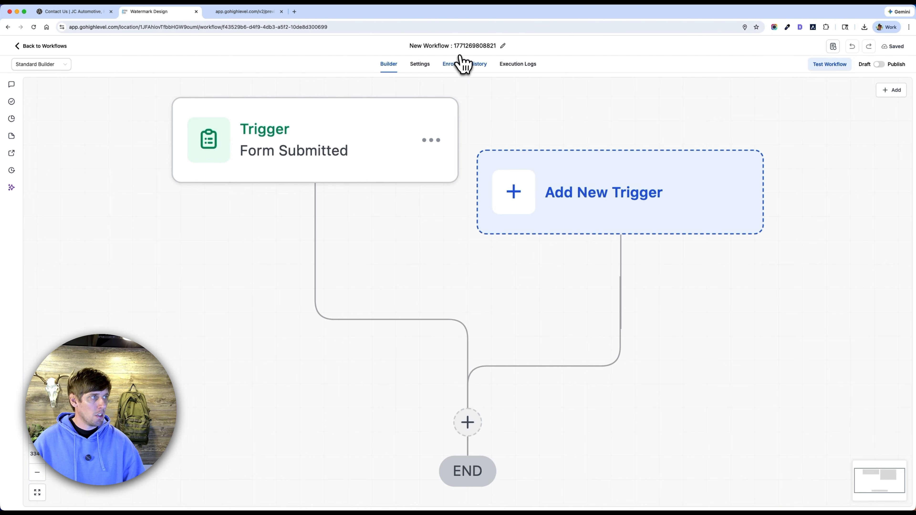
left_click(503, 46)
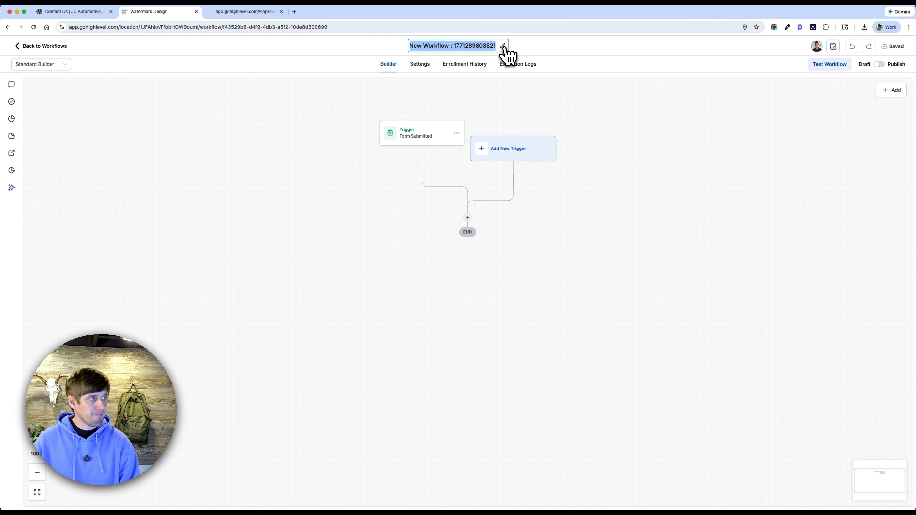
type("Contact")
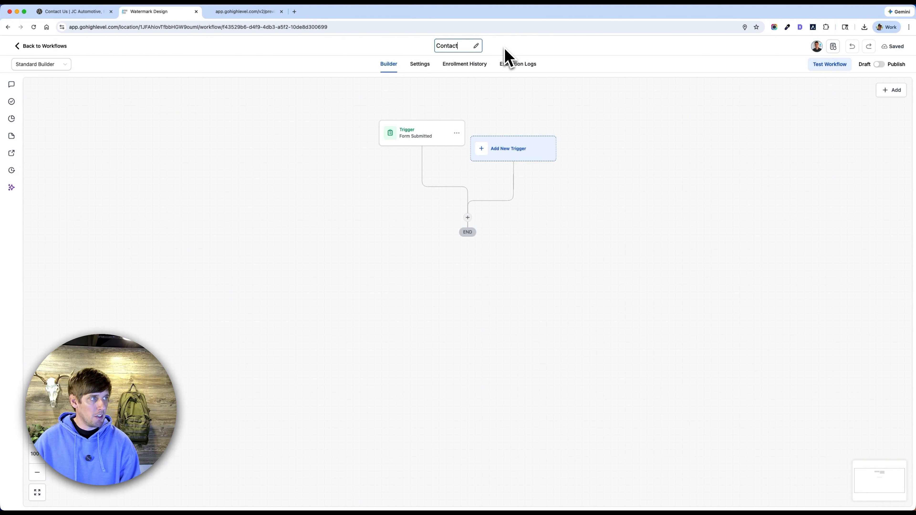
type(" Form - Follo")
key("BackSpace")
type("low UP")
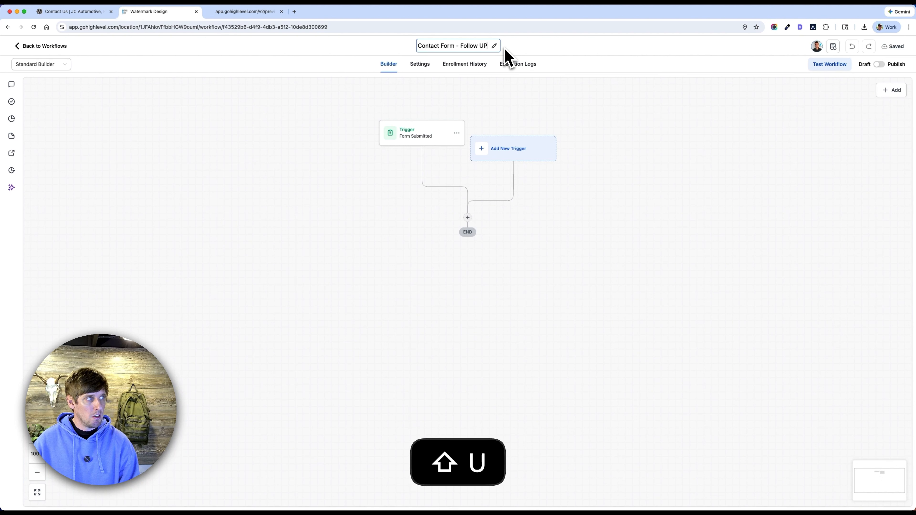
key("BackSpace")
type("p")
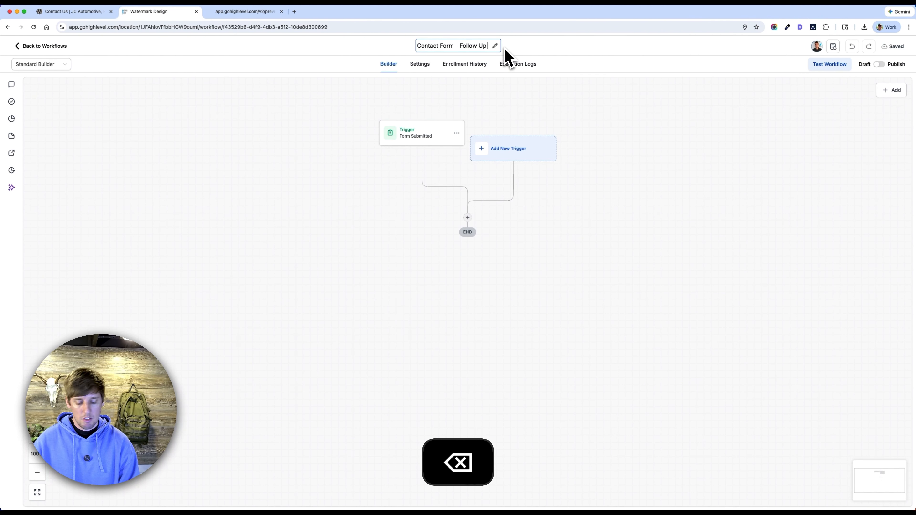
type(" (7days")
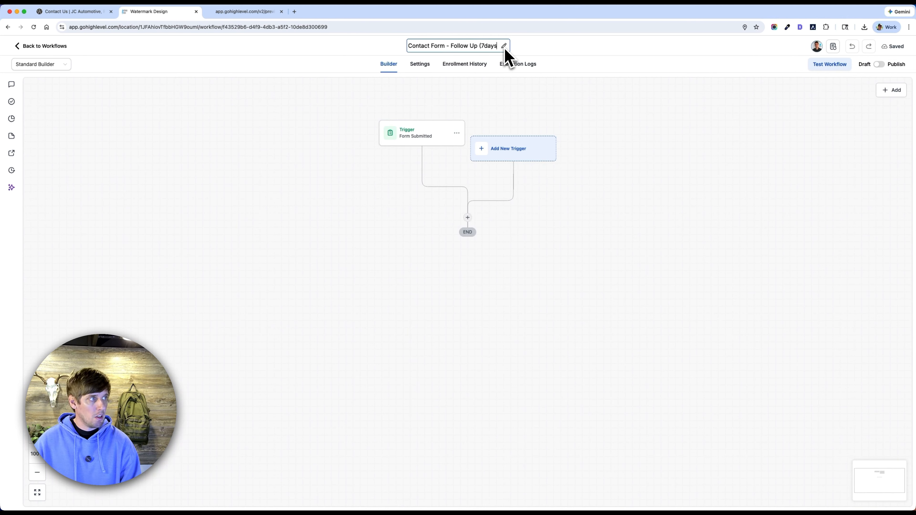
key("BackSpace")
key("BackSpace")
key("BackSpace")
key("BackSpace")
type("days)")
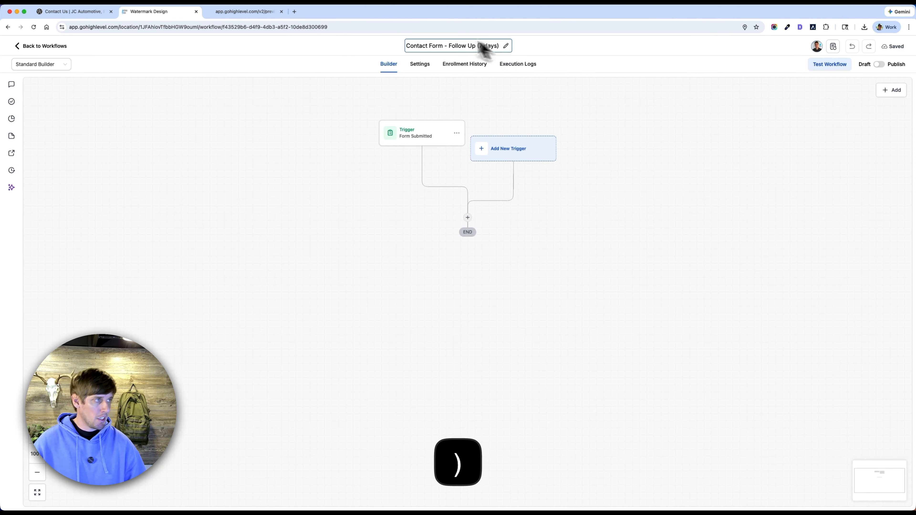
left_click(446, 94)
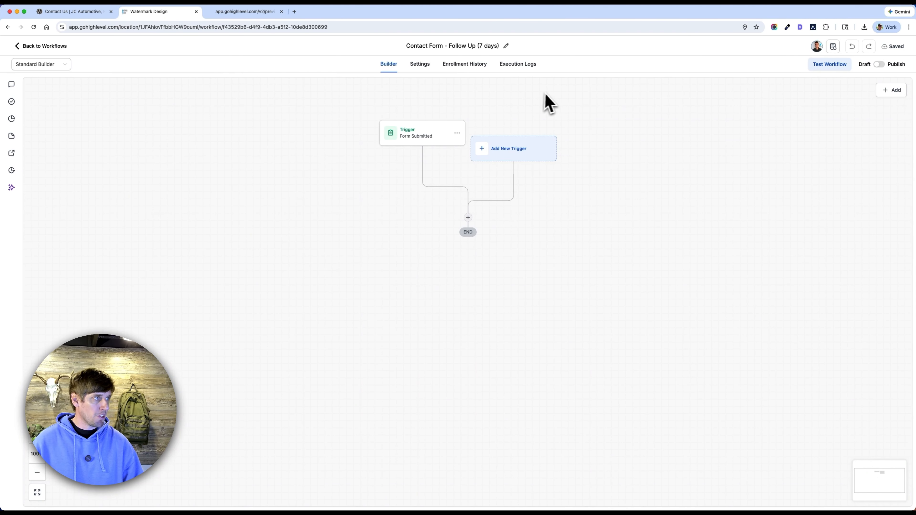
- Enable Stop on response in the workflow settings and return to the builder
left_click(425, 69)
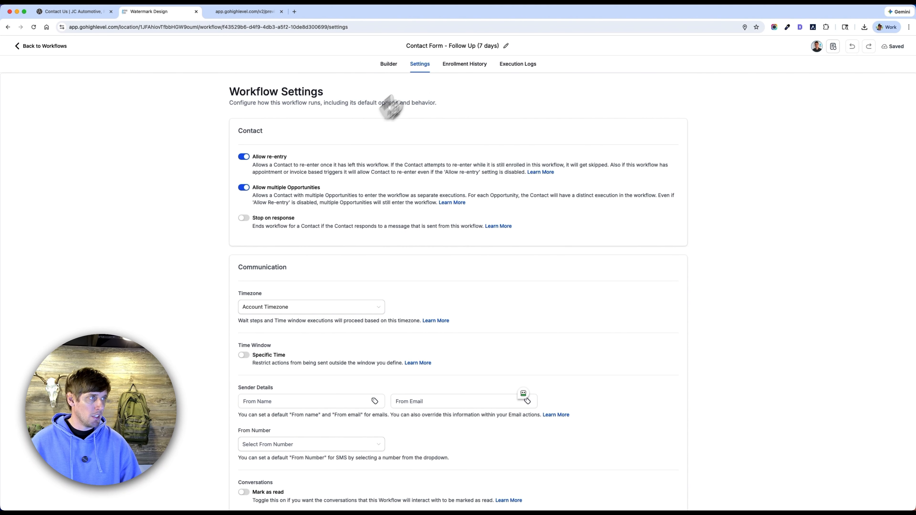
left_click(245, 219)
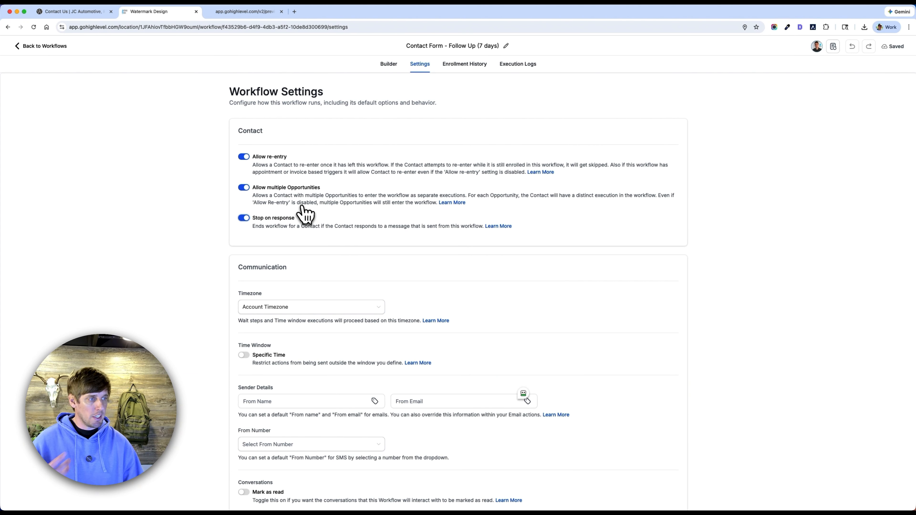
left_click(395, 69)
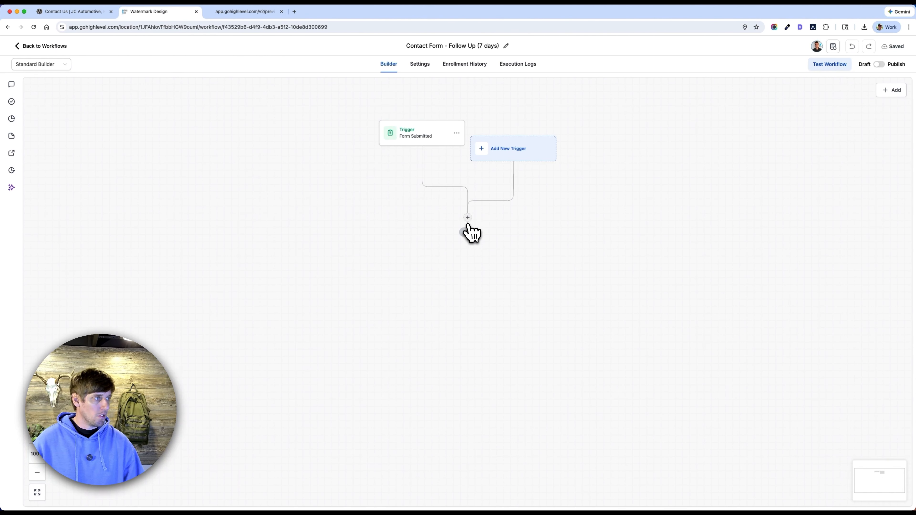
- Add an Assign to user action below the form trigger, choose the newly added staff user and save it
left_click(468, 217)
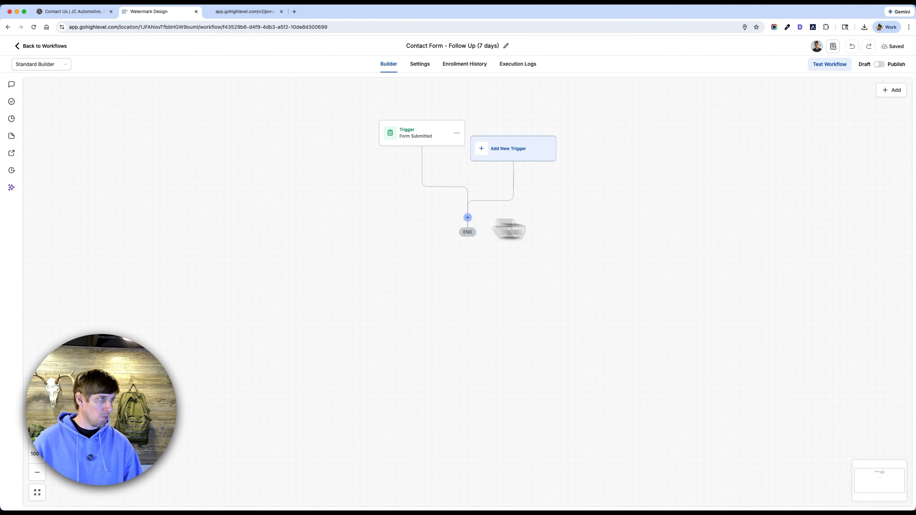
left_click(780, 165)
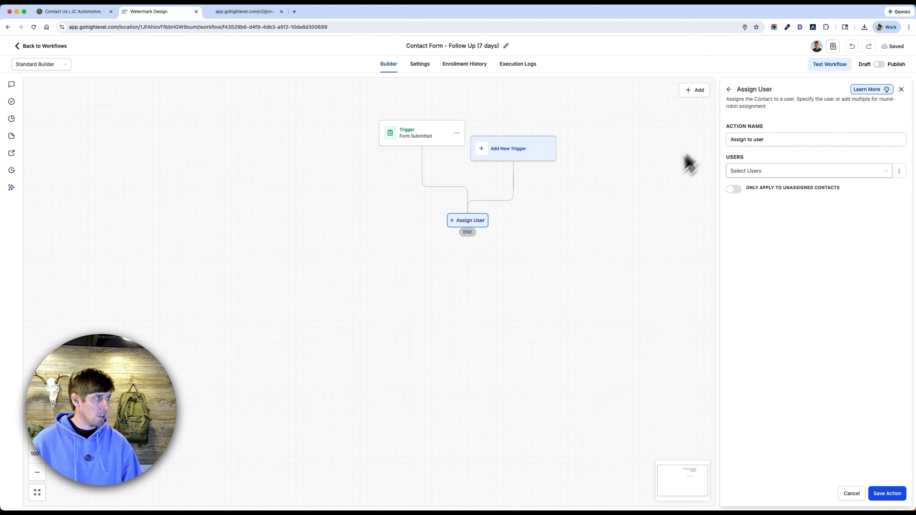
left_click(797, 172)
left_click(771, 188)
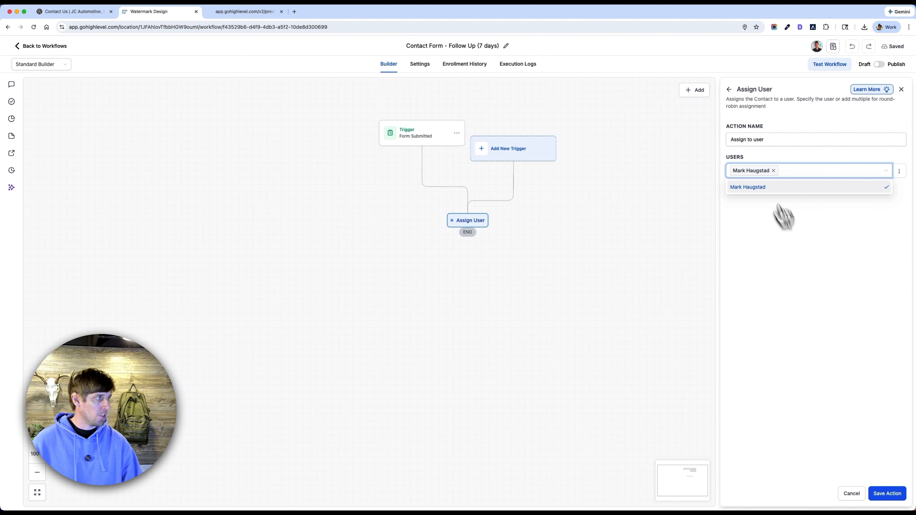
left_click(825, 307)
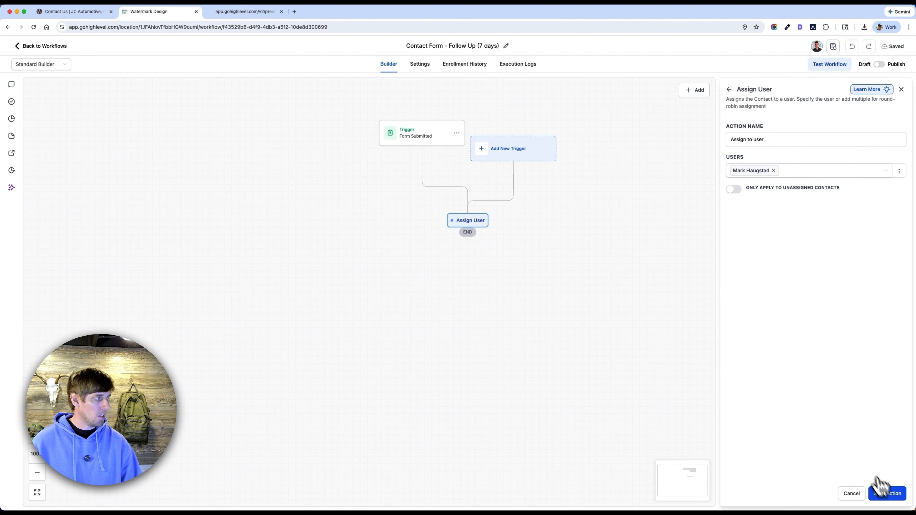
left_click(888, 493)
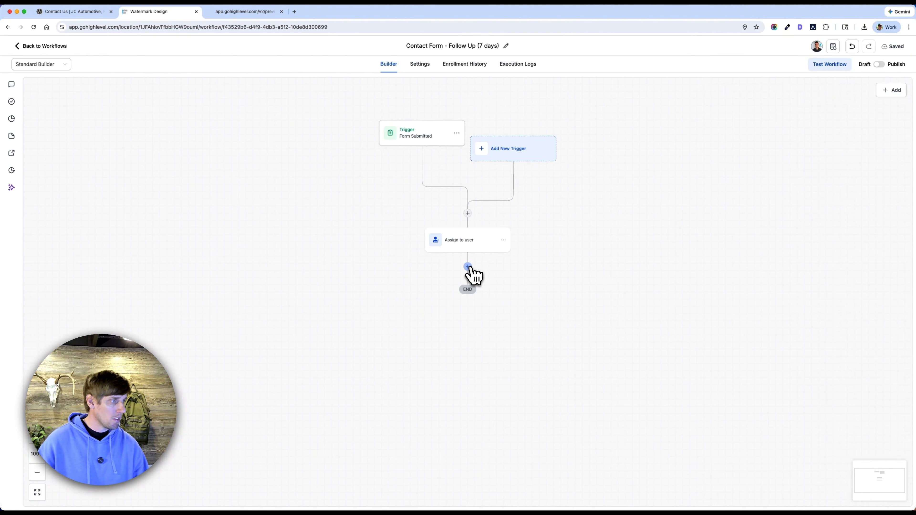
- Add an Internal Notification action below Assign to user, with type Notification and the title "Lead"
left_click(468, 266)
left_click(808, 182)
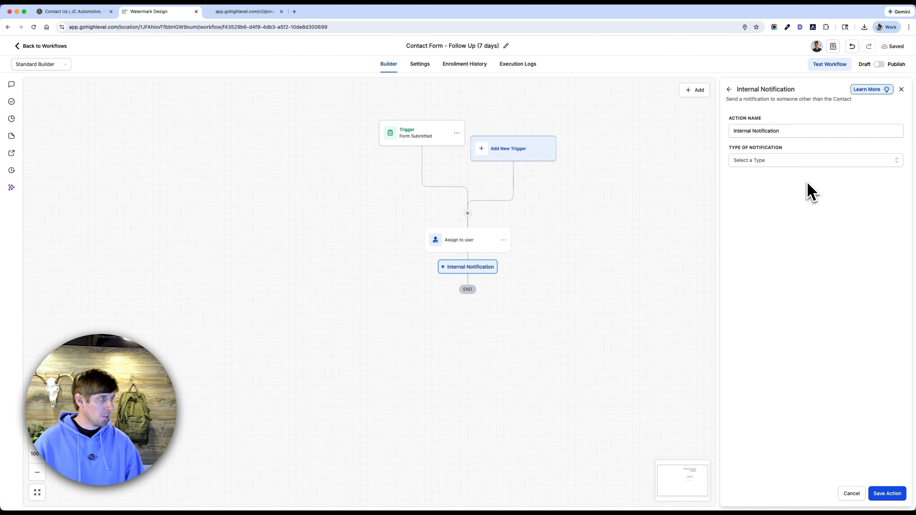
left_click(790, 164)
left_click(760, 191)
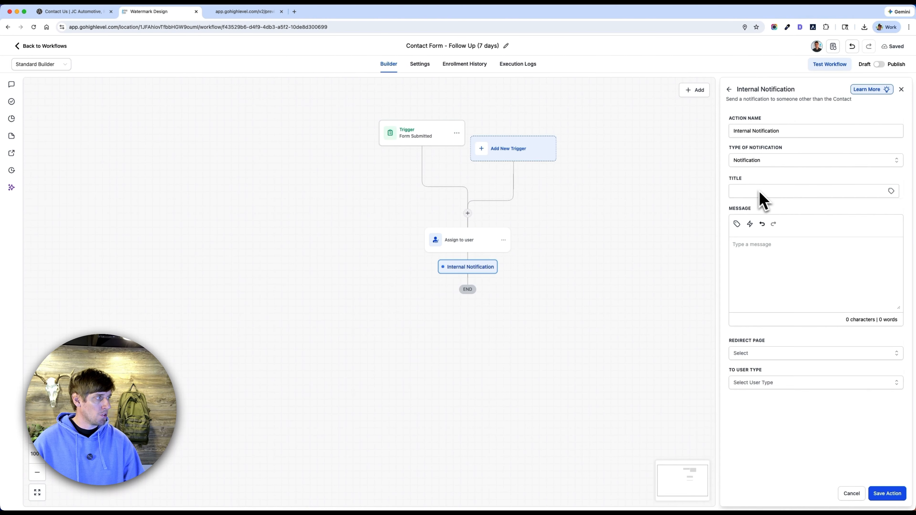
left_click(787, 194)
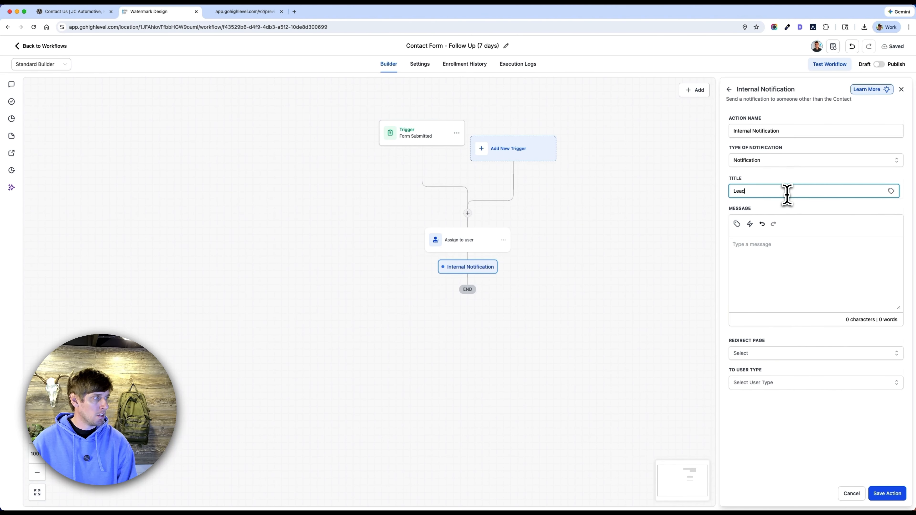
- Write the notification message "Reach out to the new lead" followed by the contact's full name custom value, {{contact.name}}
left_click(796, 255)
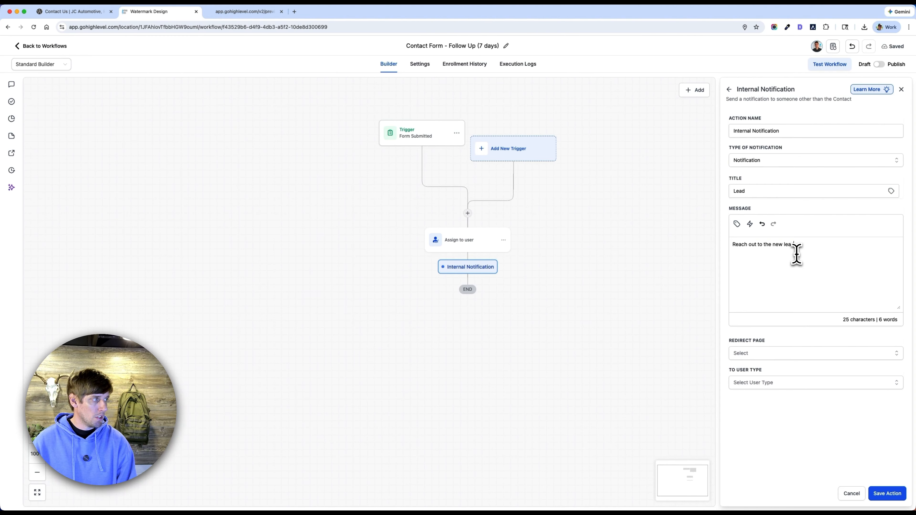
key("BackSpace")
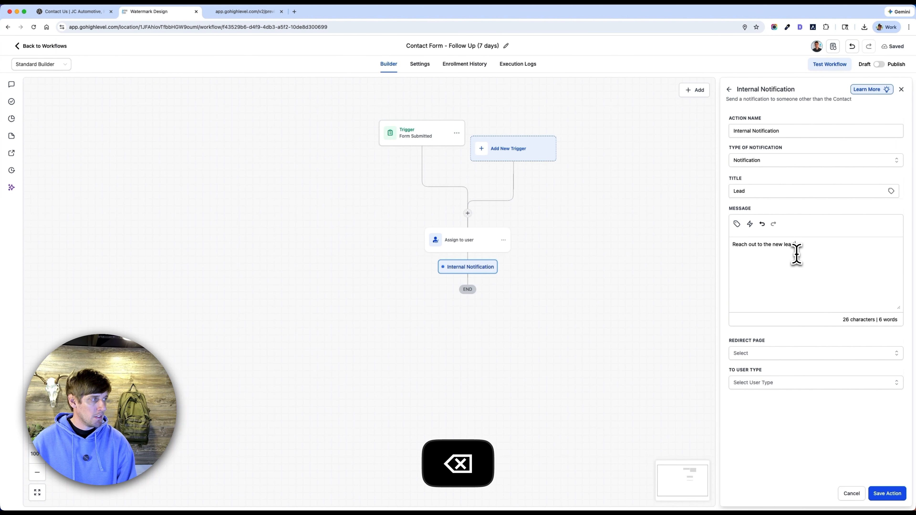
left_click(738, 224)
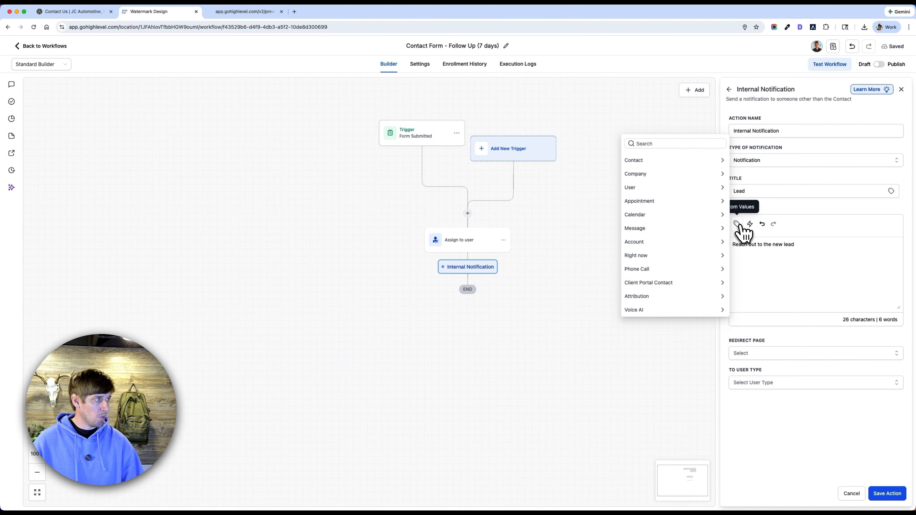
left_click(671, 165)
left_click(661, 173)
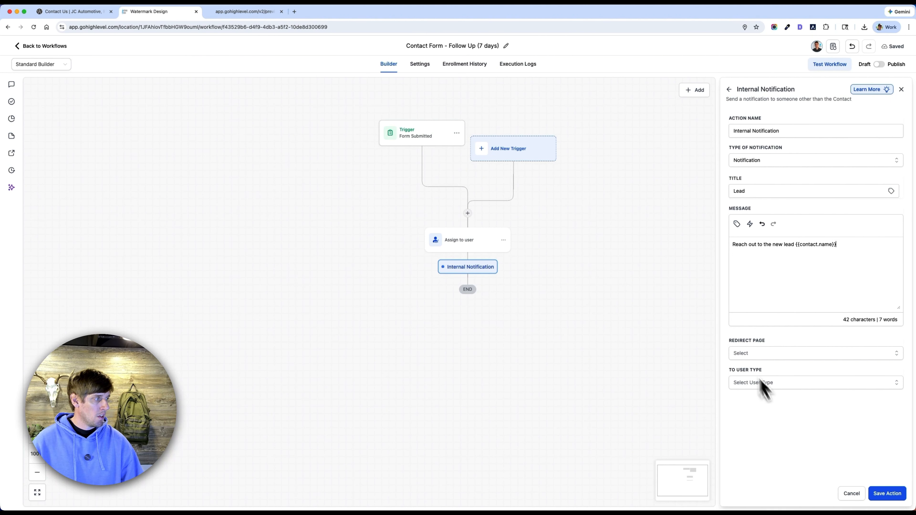
- Address the notification to a Particular User, choose the staff user, set the redirect page to Conversation and save the action
left_click(898, 494)
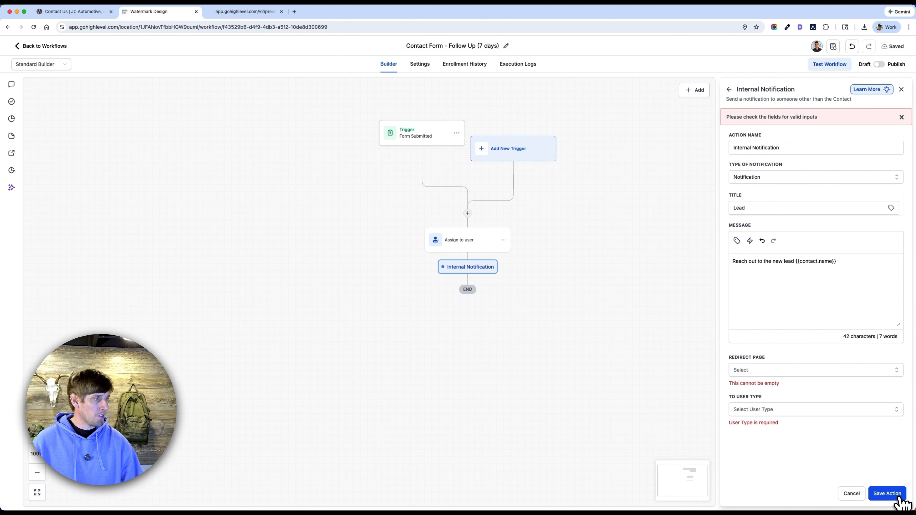
left_click(780, 402)
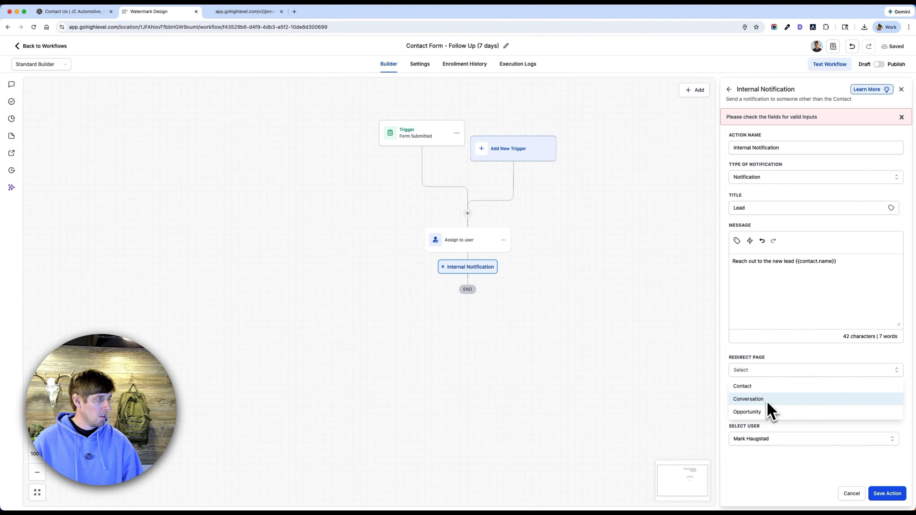
left_click(797, 366)
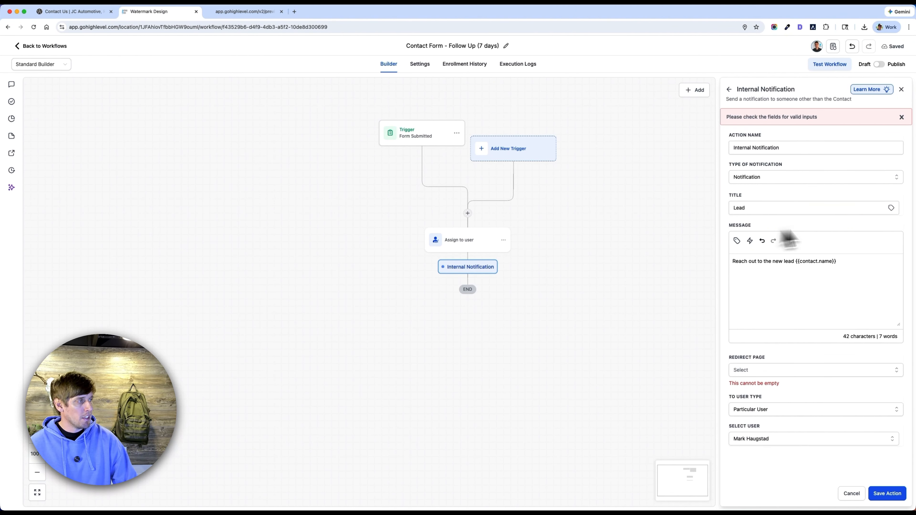
left_click(775, 373)
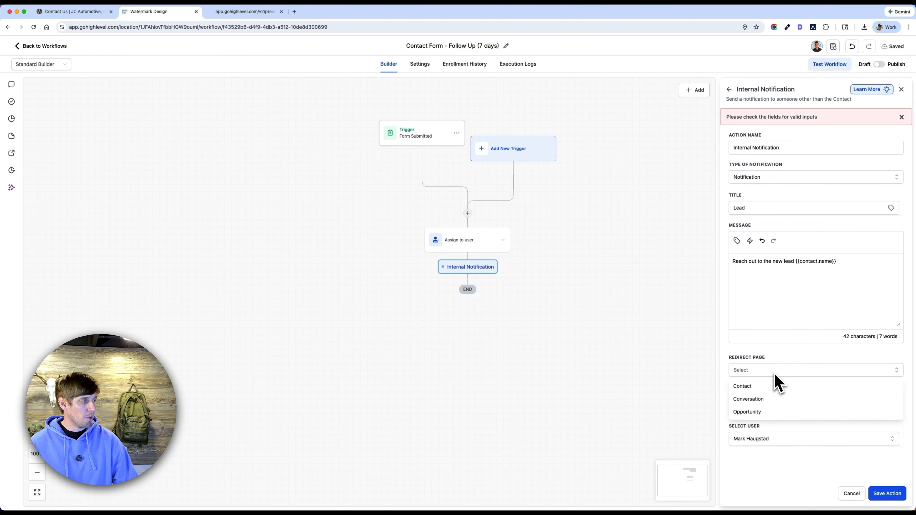
left_click(772, 400)
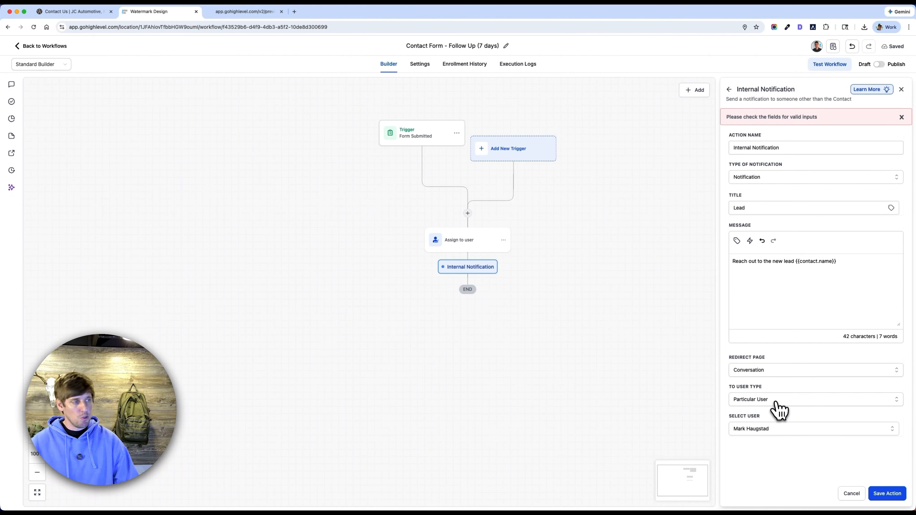
left_click(893, 497)
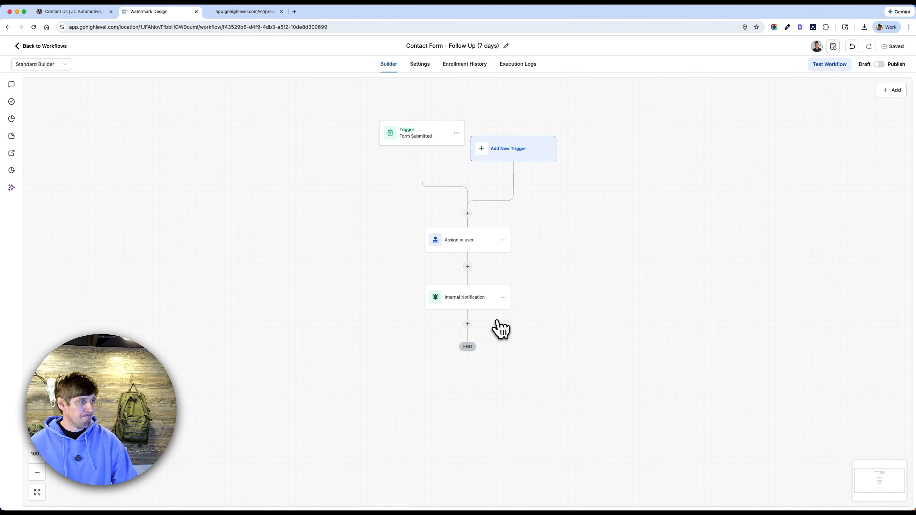
left_click(468, 324)
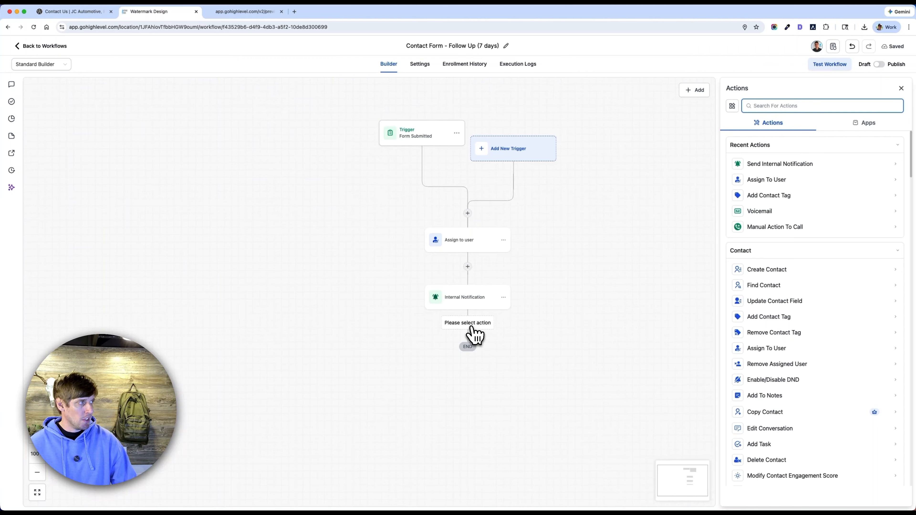
left_click(773, 165)
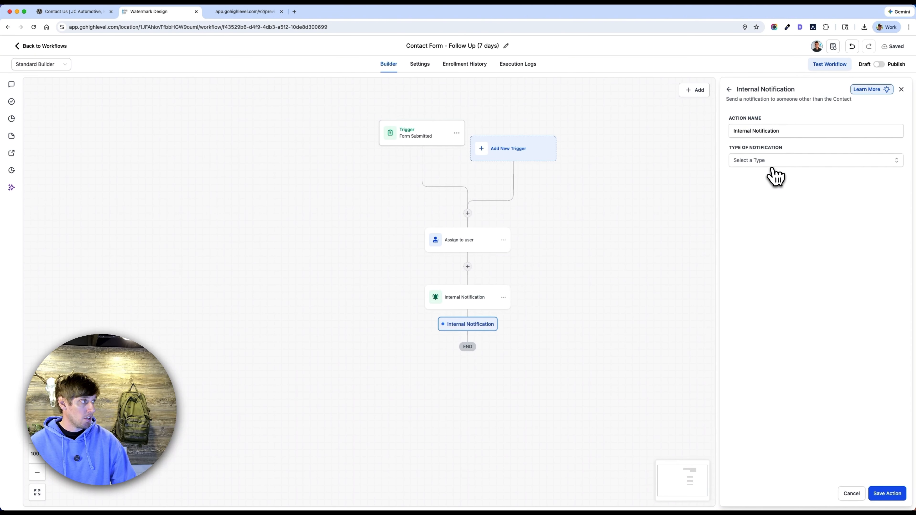
left_click(768, 164)
left_click(755, 201)
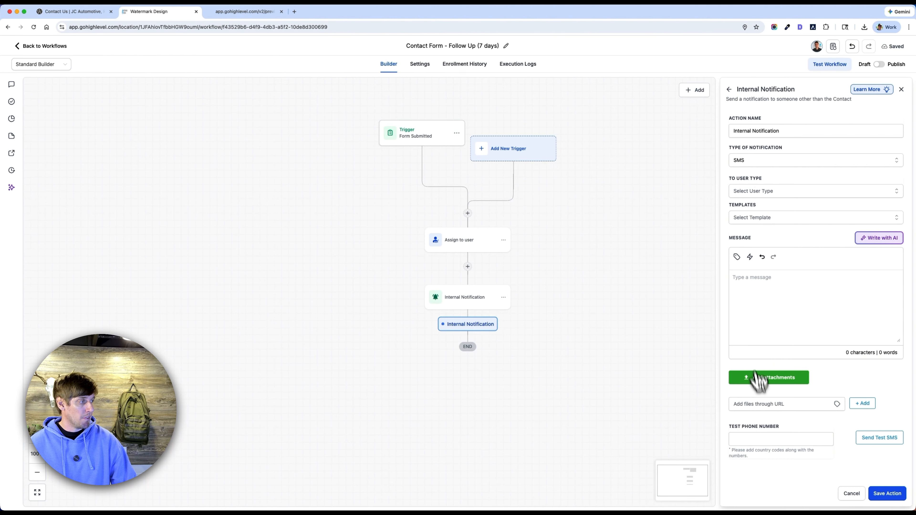
left_click(852, 494)
left_click(509, 295)
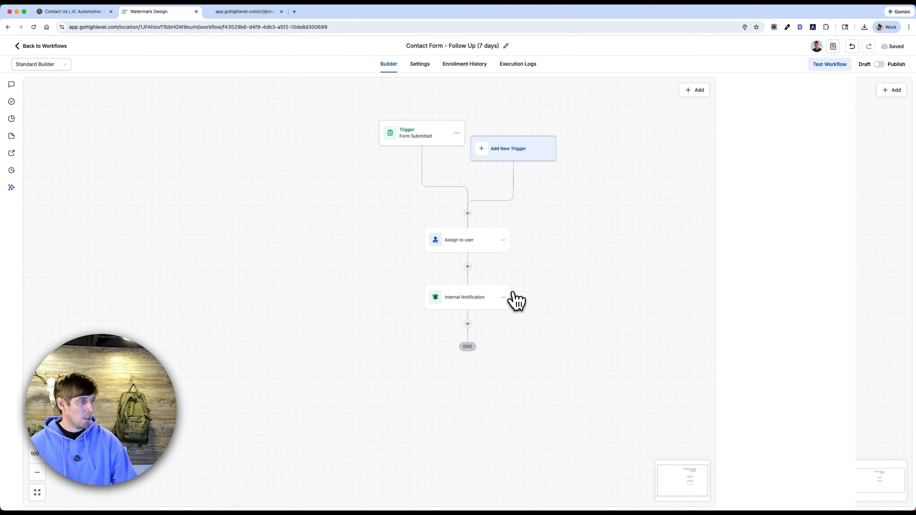
- Add a Send SMS action below the internal notification
left_click(468, 324)
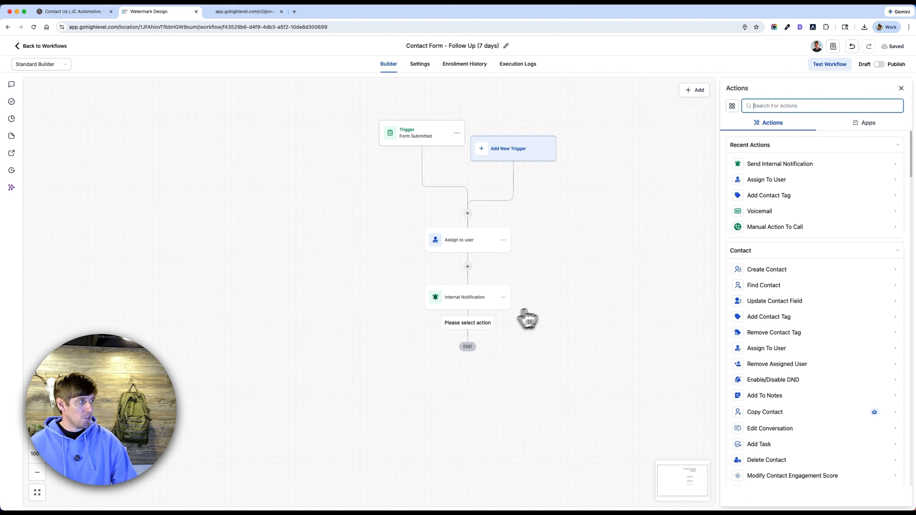
type("sms")
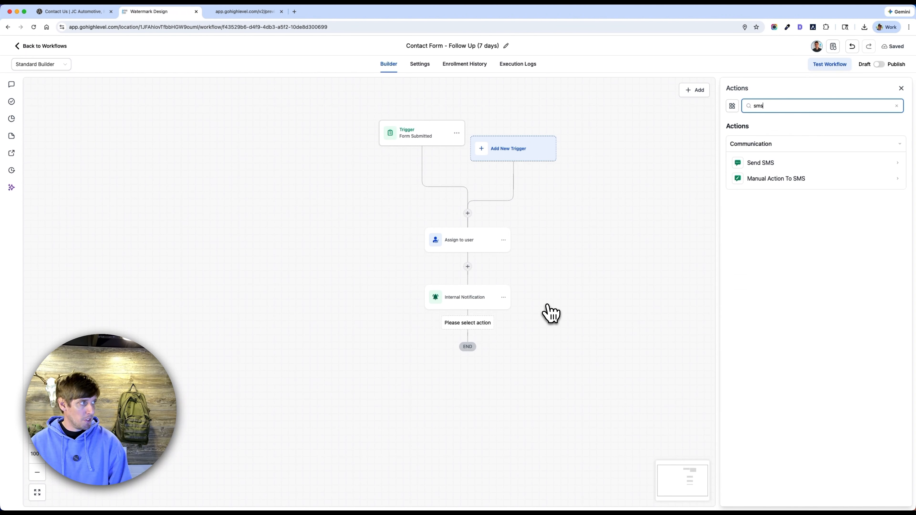
left_click(757, 164)
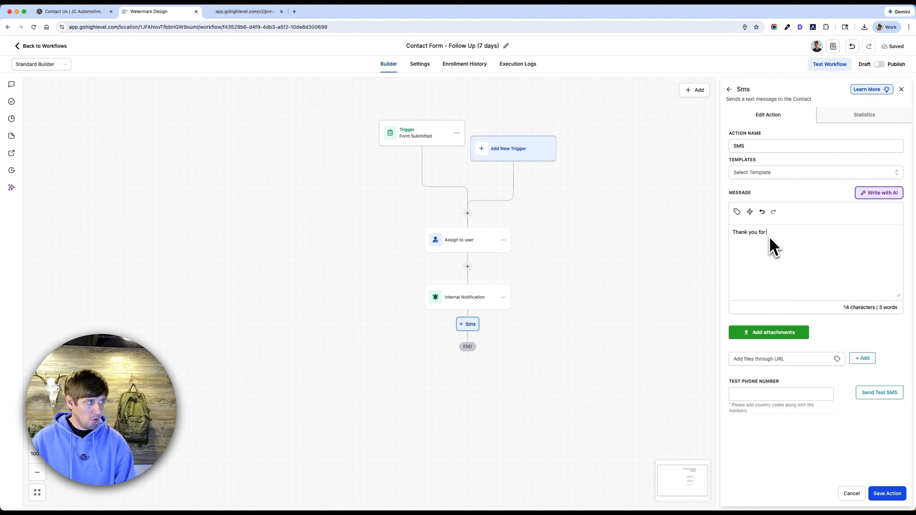
- Write the SMS message "Thank you for contacting our shop! Someone will be in contact with you shortly." and save the action
key("BackSpace")
key("BackSpace")
key("BackSpace")
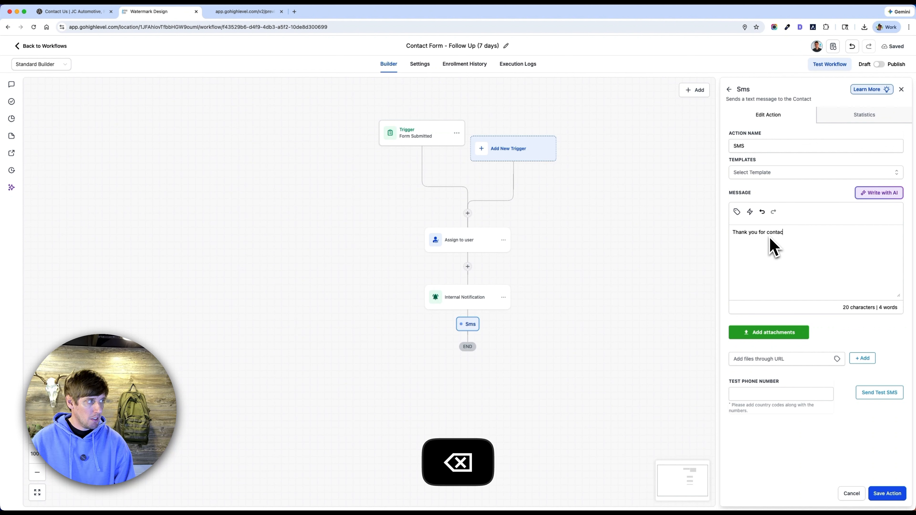
key("BackSpace")
key("BackSpace")
key("BackSpace")
key("BackSpace")
key("BackSpace")
key("BackSpace")
key("BackSpace")
type("ting our shop! Someone will be in contact with you shortly.")
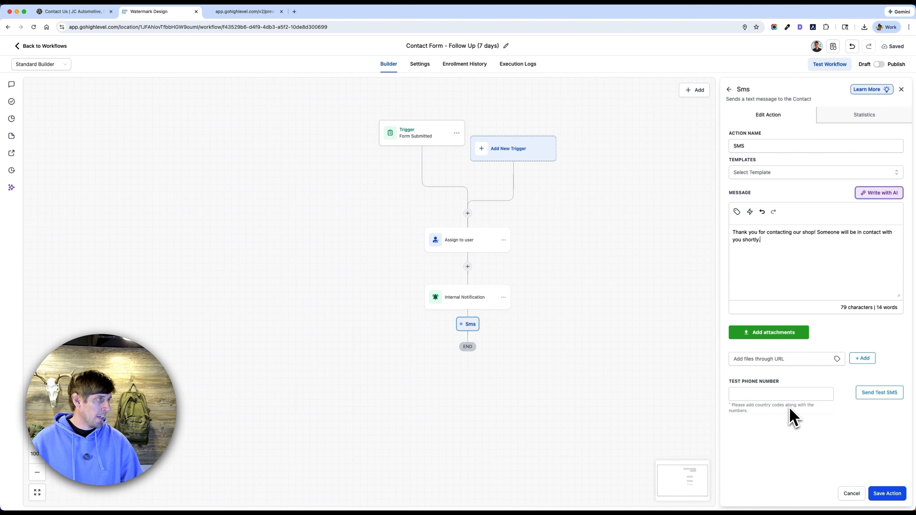
left_click(888, 494)
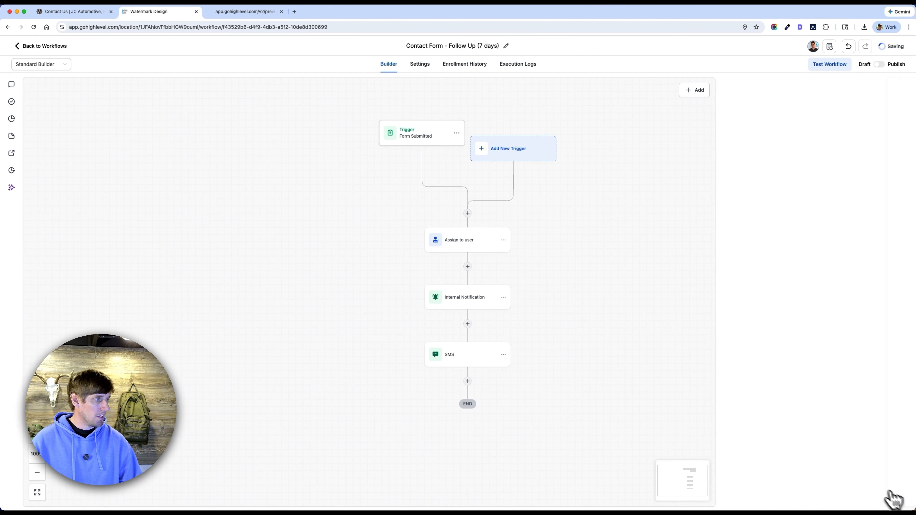
- Add a Wait action below the SMS with a time delay of 2 minutes and save it
scroll(471, 359, "down", 2)
left_click(468, 354)
type("wait")
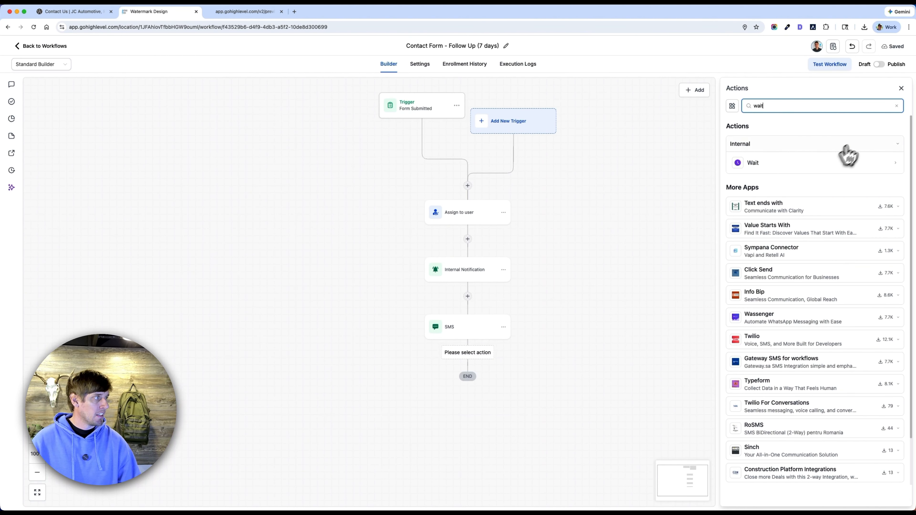
left_click(812, 166)
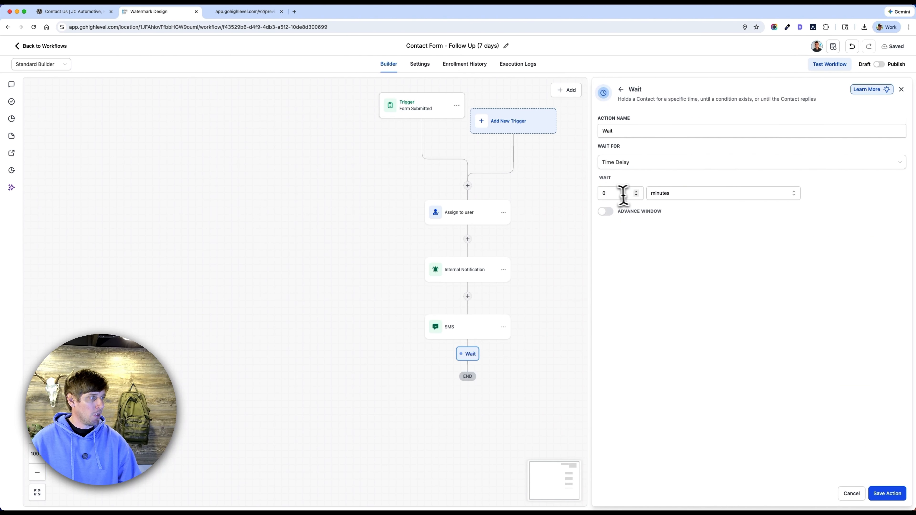
double_click(607, 193)
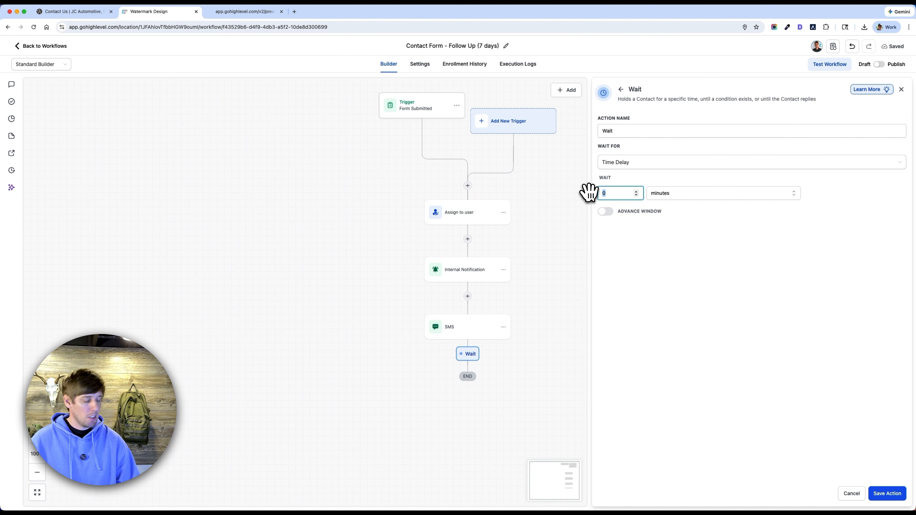
type("2")
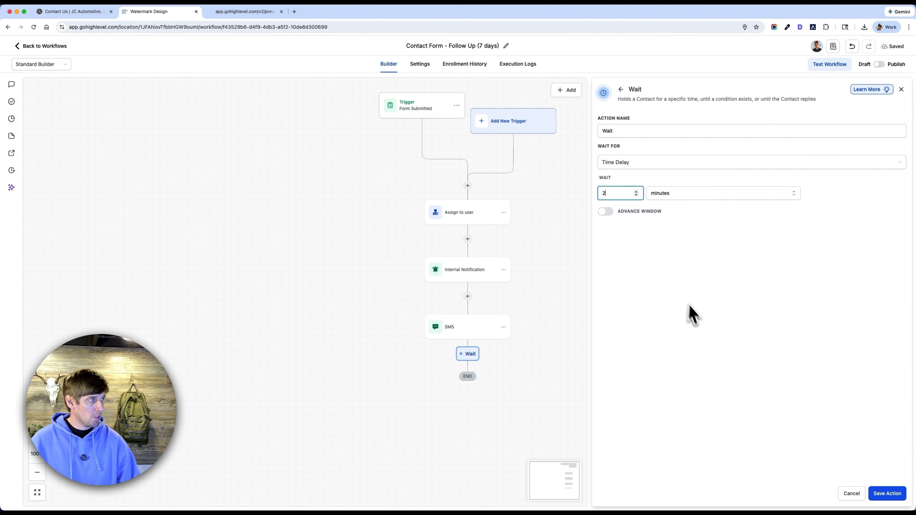
left_click(885, 494)
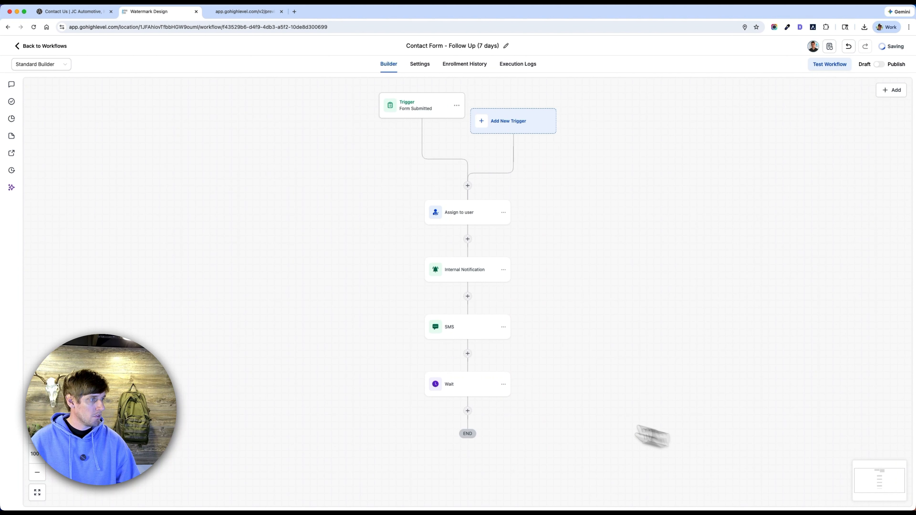
- Add a Send SMS action below the wait with the message "How can we help you today?" and save it
left_click(468, 412)
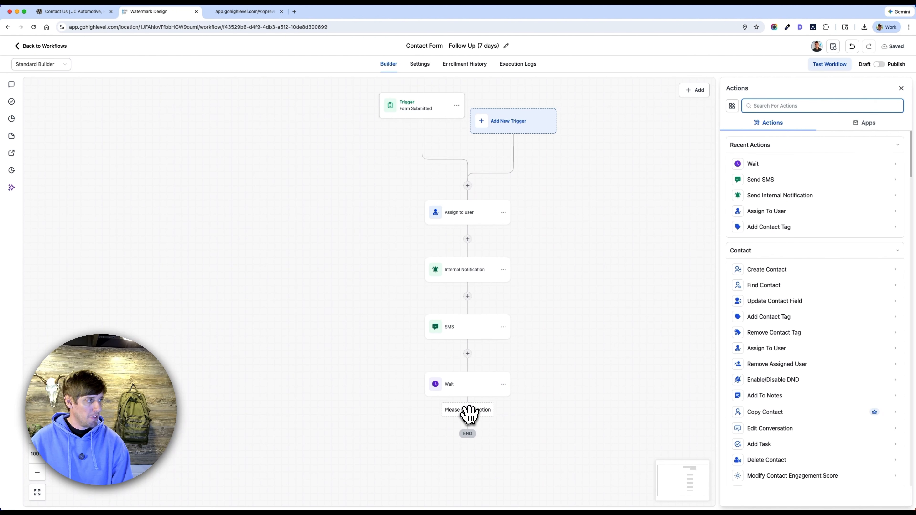
type("sms")
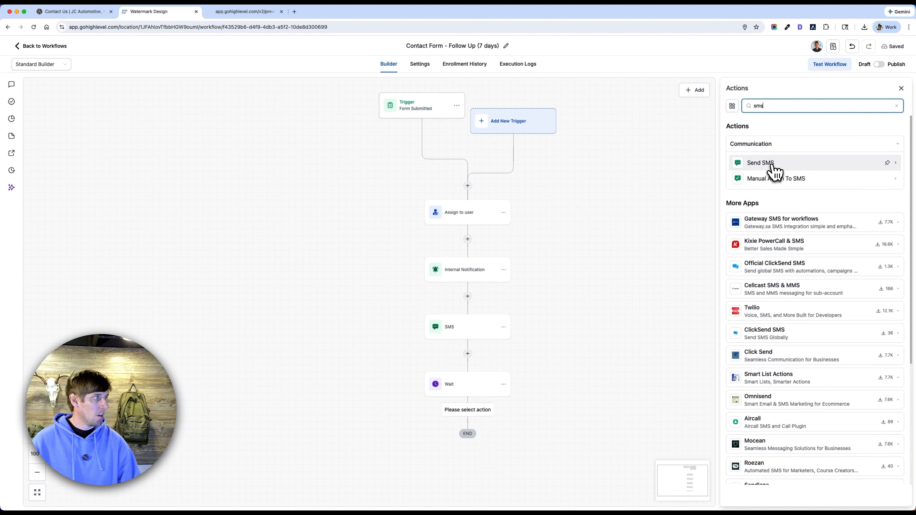
left_click(772, 170)
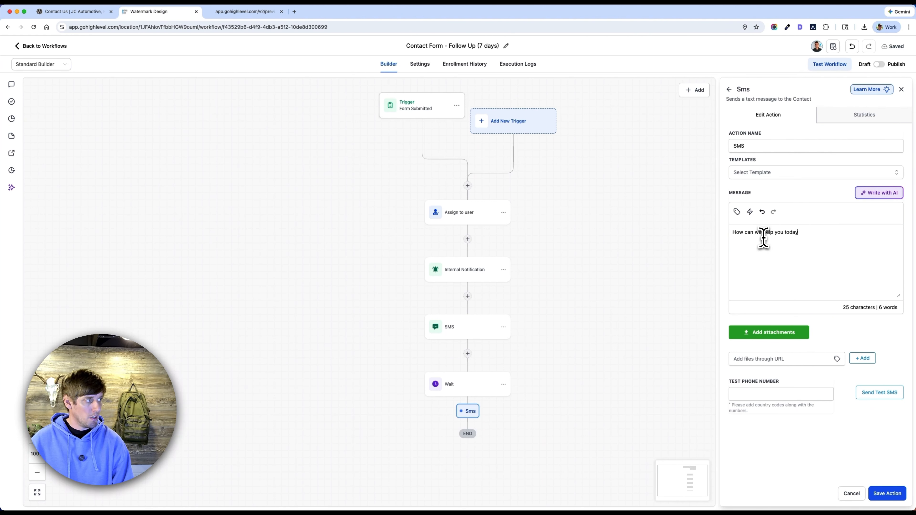
type("?")
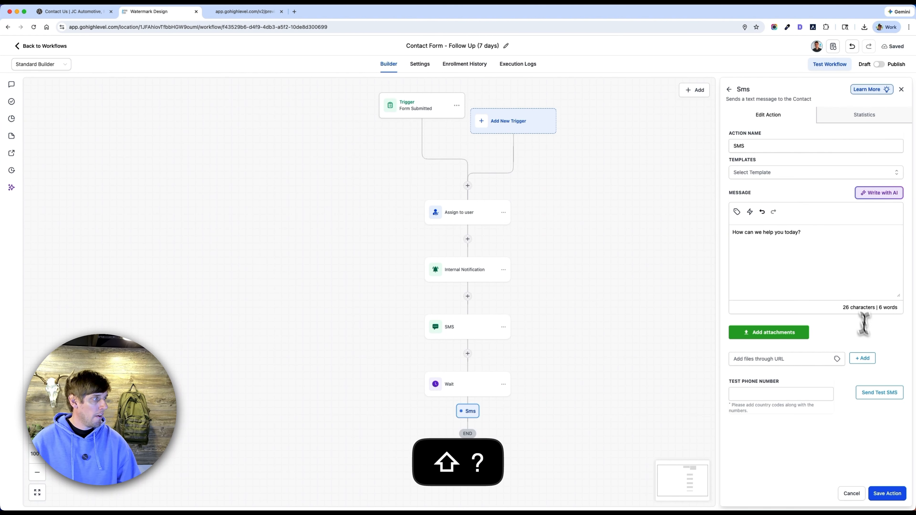
left_click(882, 493)
- Add a Wait action below the last SMS with a time delay of 1 day, name it "Wait (1 day)" and save it
scroll(548, 368, "down", 2)
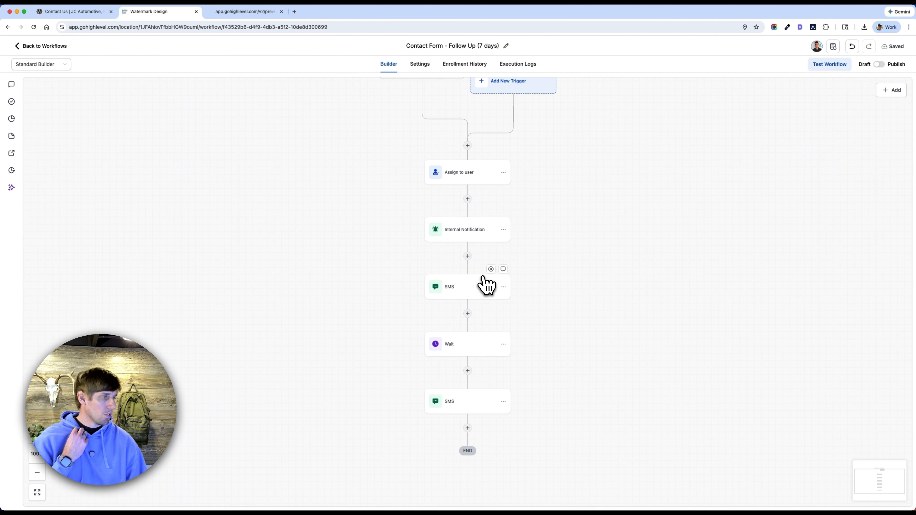
scroll(465, 410, "down", 1)
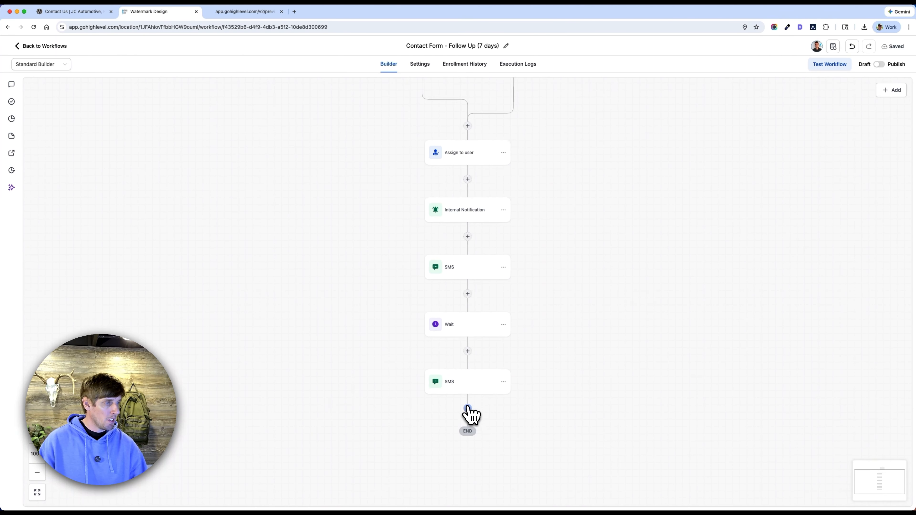
left_click(468, 409)
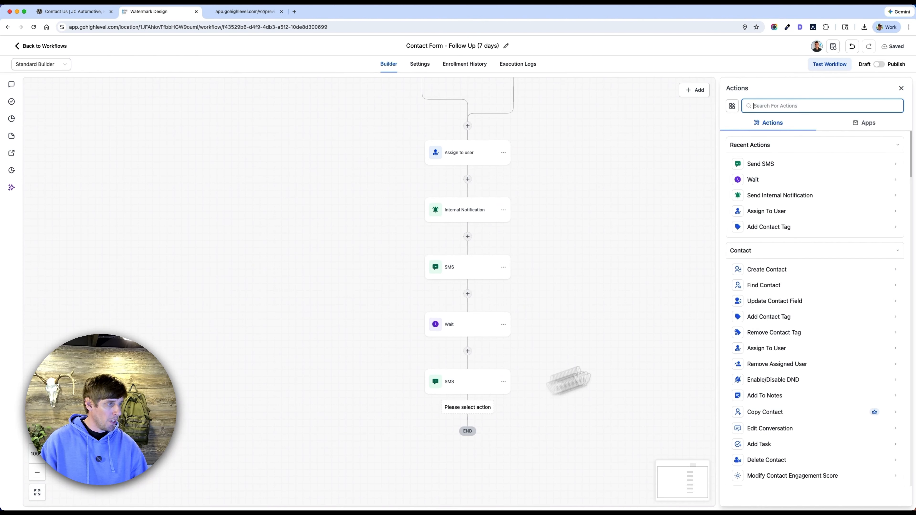
left_click(778, 182)
left_click(638, 191)
left_click(683, 195)
left_click(674, 236)
left_click(703, 132)
type("(1 day)")
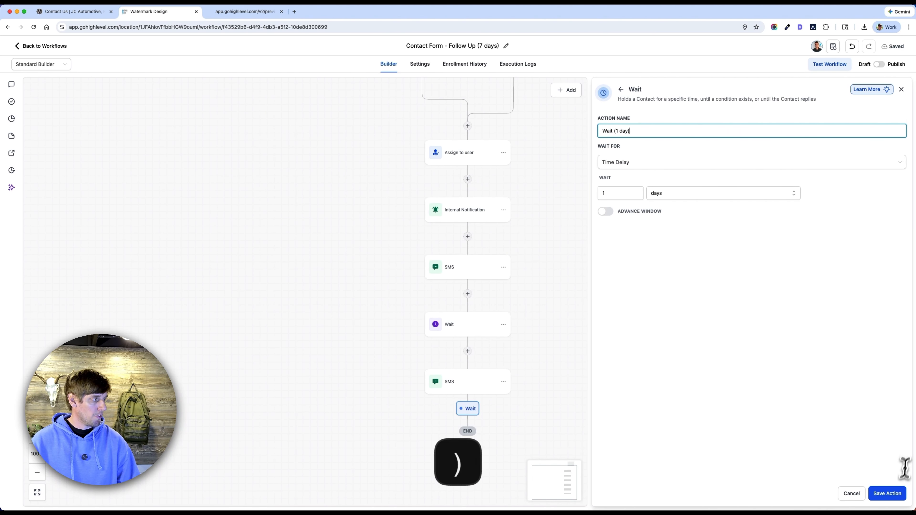
left_click(898, 491)
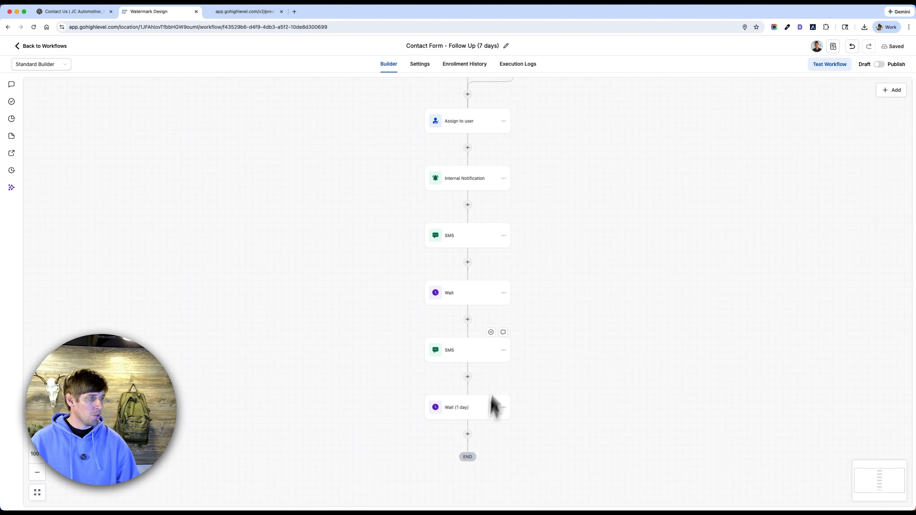
- Copy the SMS action directly above Wait (1 day) and paste it below that wait
left_click(504, 350)
left_click(529, 337)
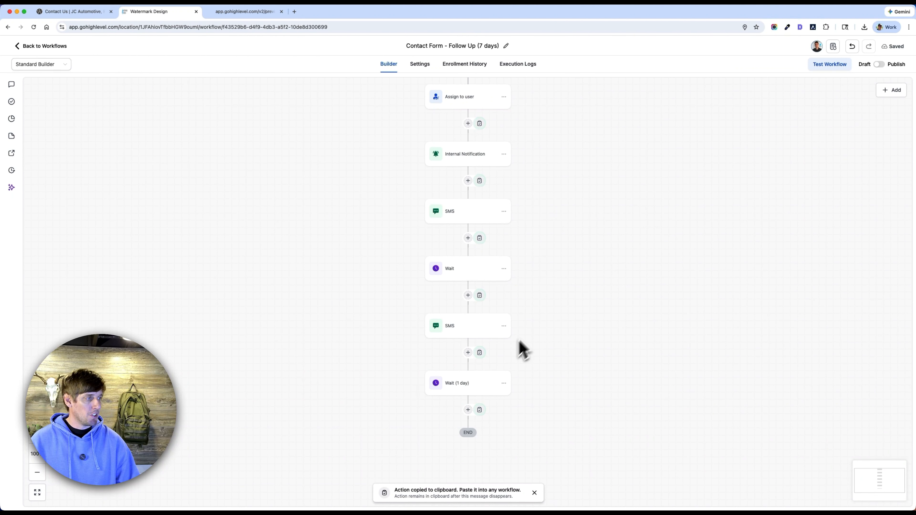
left_click(480, 412)
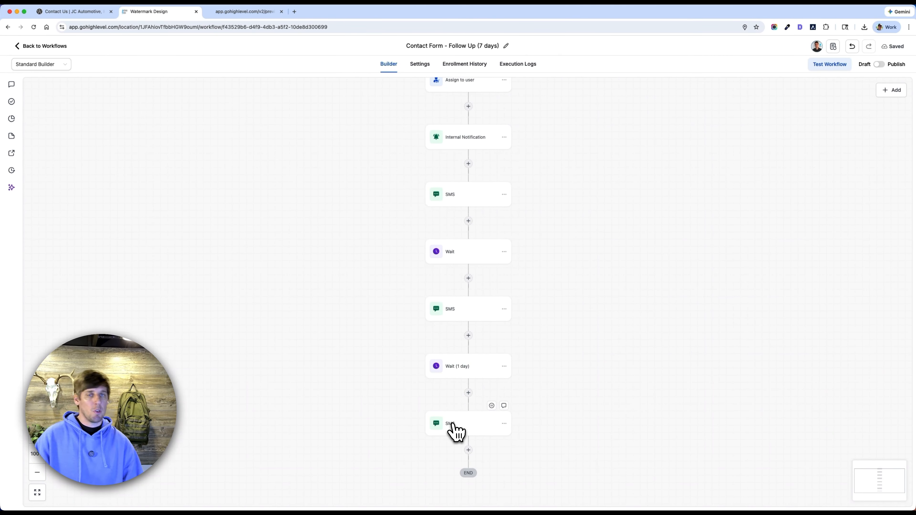
- Change the pasted SMS's message to "Do you still need help with your vehicle?", name it "SMS (msg 3 - day 2)" and save the action
left_click(452, 426)
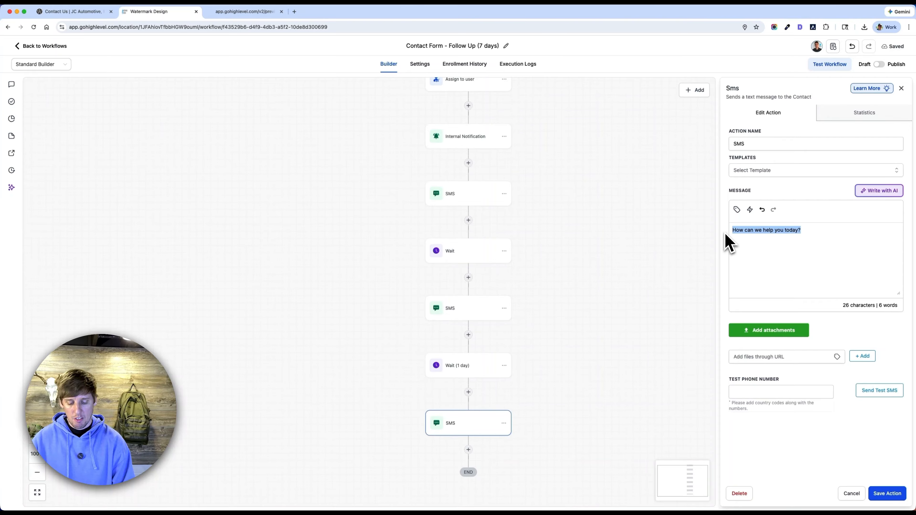
type("Do you stil")
type("l need h")
key("BackSpace")
type("need hi")
key("BackSpace")
type("elp with your vehicle?")
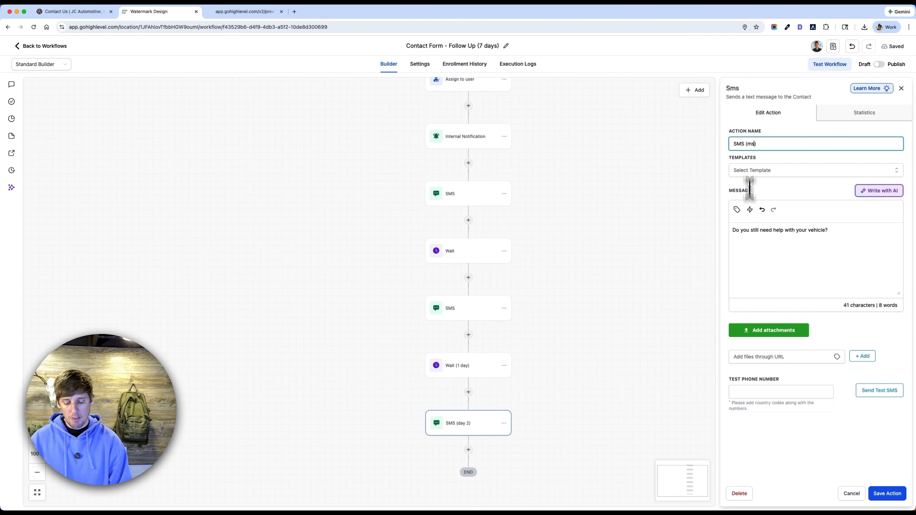
type("g 3 - day 2)")
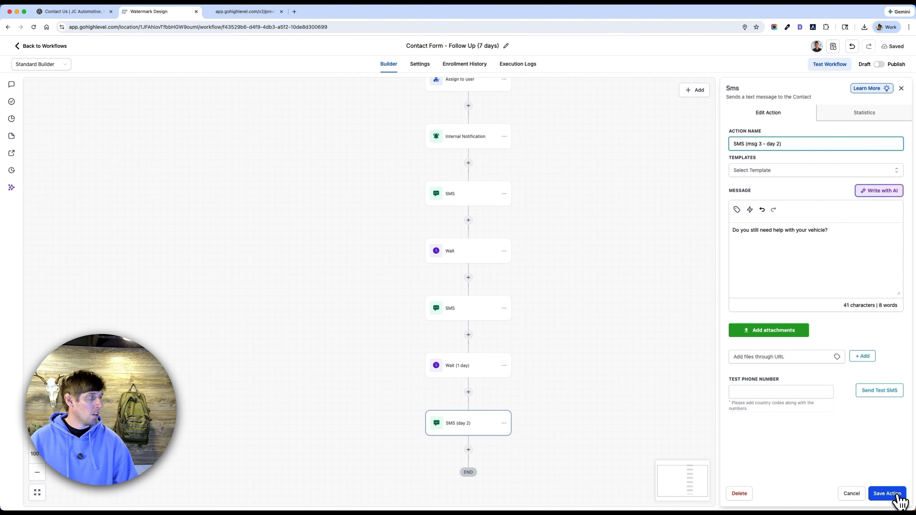
left_click(887, 494)
- Copy the Wait (1 day) action and paste it below the SMS (msg 3 - day 2) action
scroll(478, 415, "down", 2)
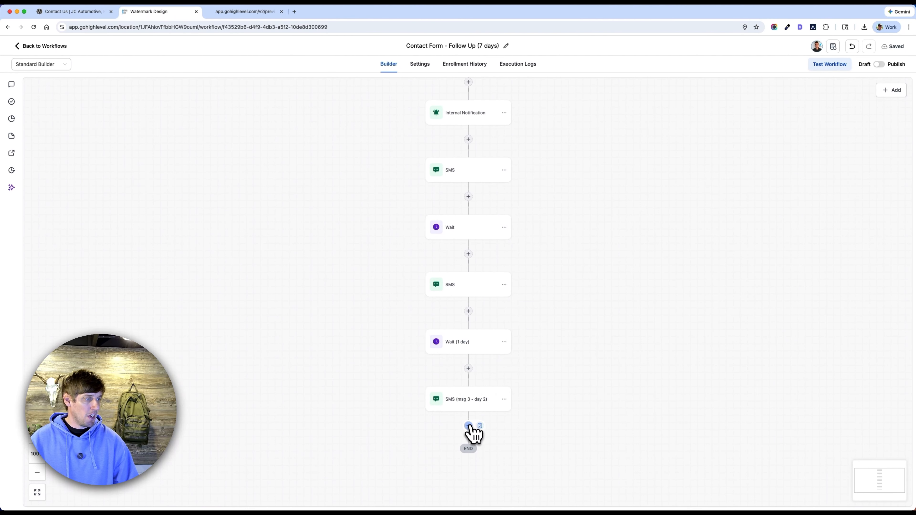
left_click(505, 343)
left_click(529, 350)
left_click(482, 427)
scroll(481, 451, "down", 2)
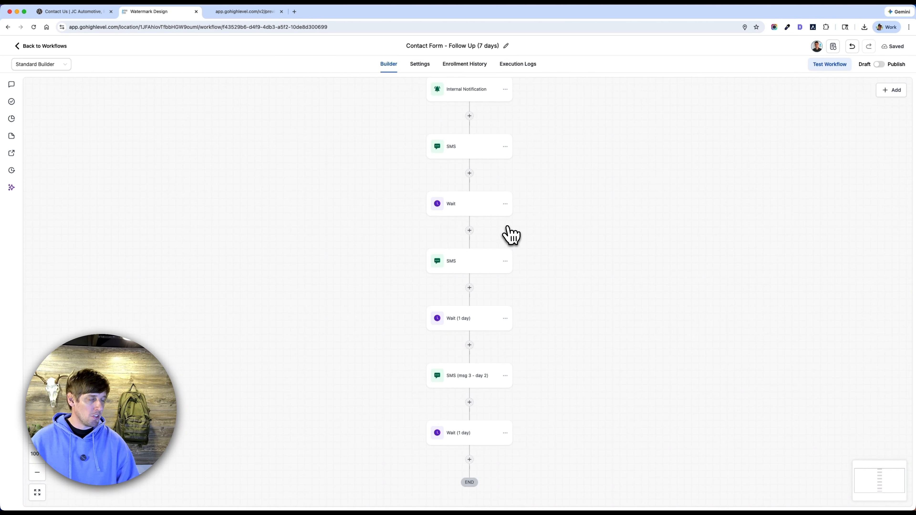
- Review the workflow's contact settings, then switch the workflow from Draft to Publish and save it
left_click(420, 64)
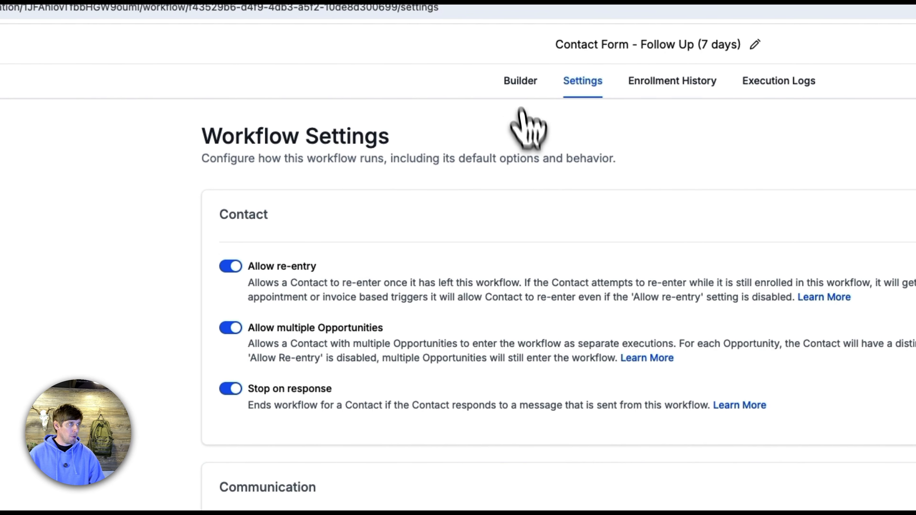
left_click(516, 83)
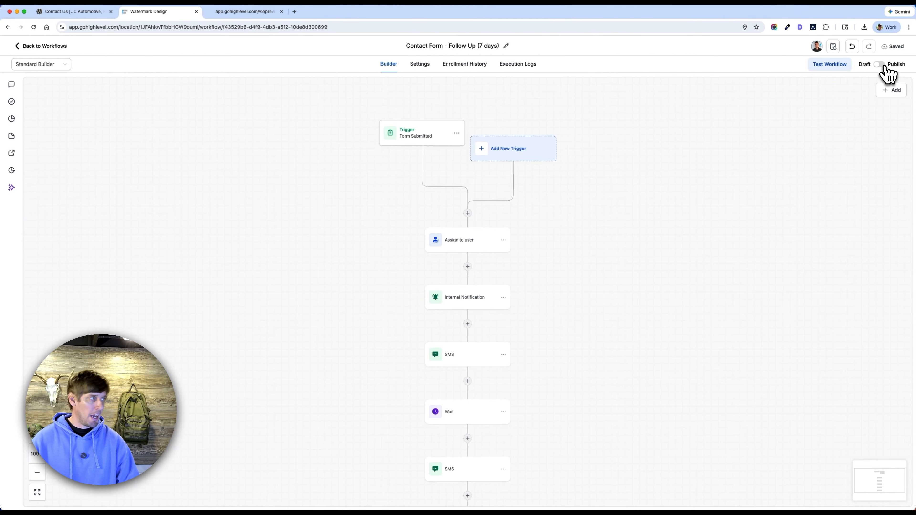
left_click(883, 66)
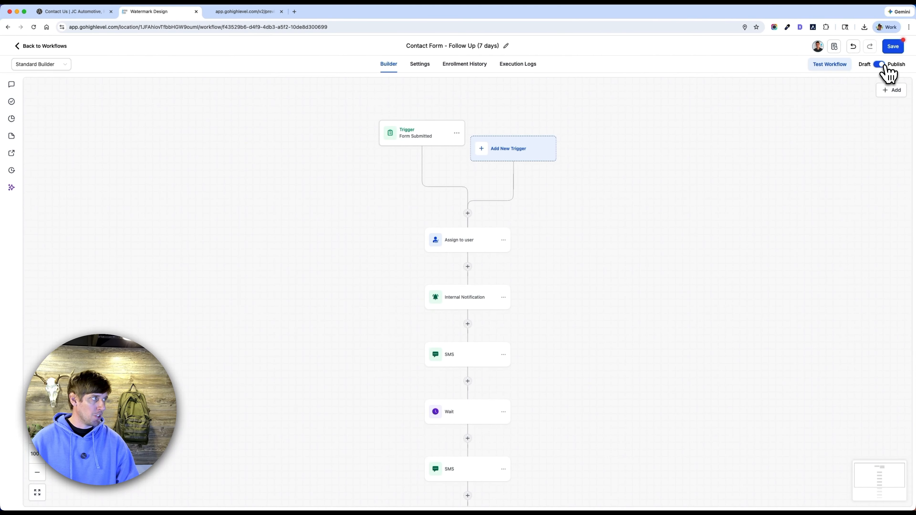
left_click(900, 50)
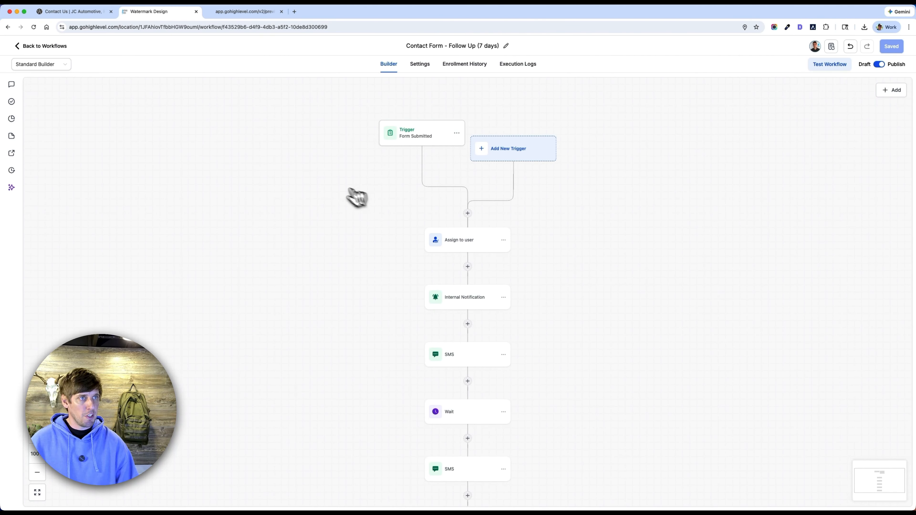
- Leave the workflow builder for the website preview and close its Request a Call Back form popup
left_click(25, 47)
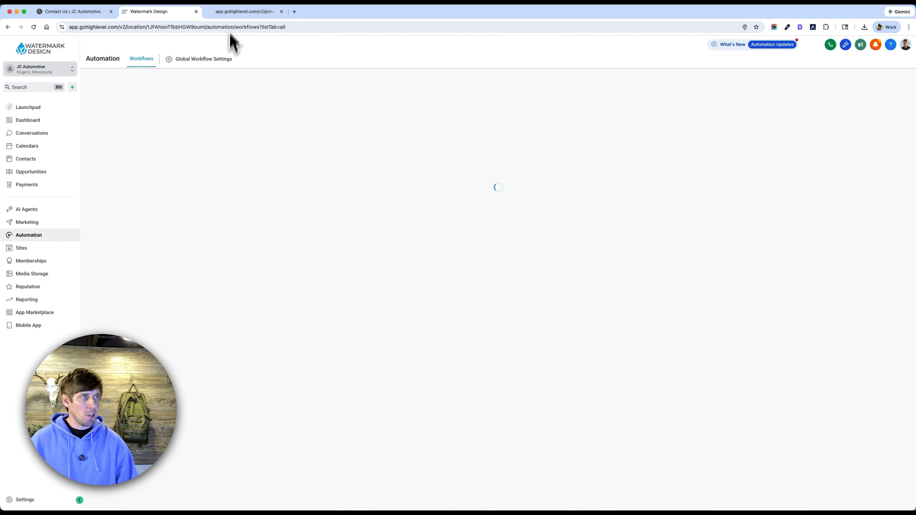
left_click(245, 12)
scroll(469, 318, "down", 1)
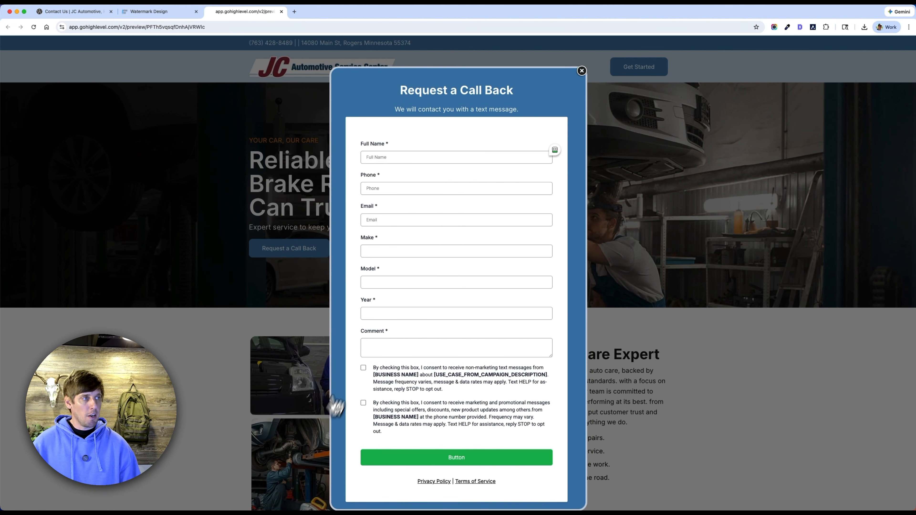
left_click(582, 70)
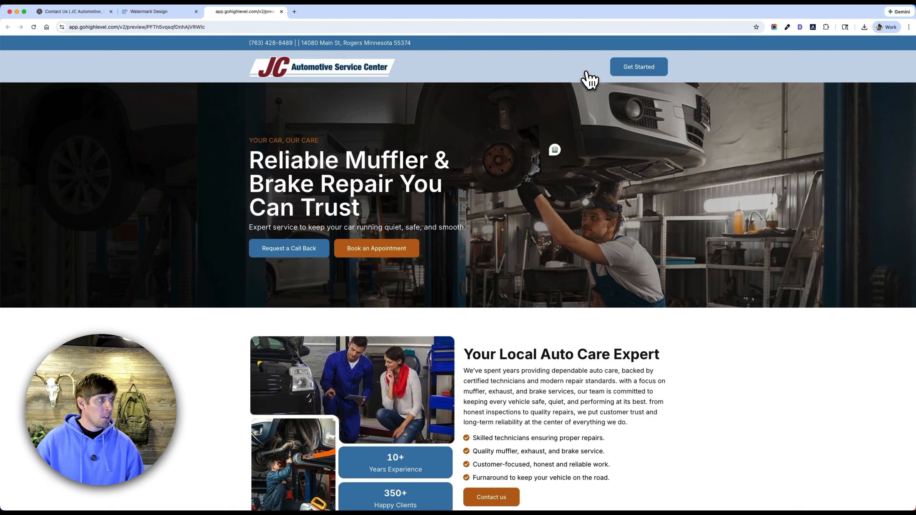